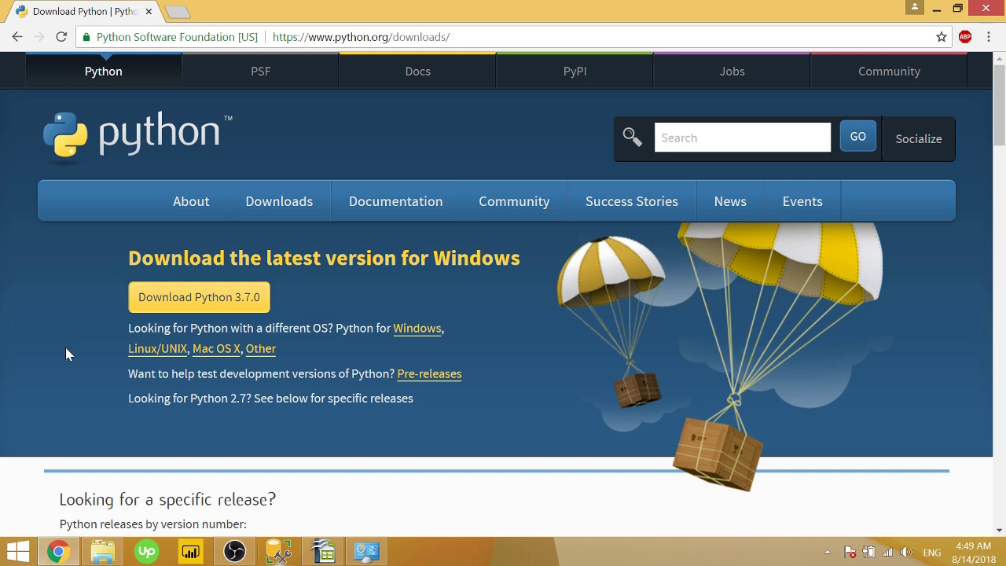
- Turn on the Python support preview feature in Power BI Desktop's Options
{"action": "left_click", "coordinate": [188, 552]}
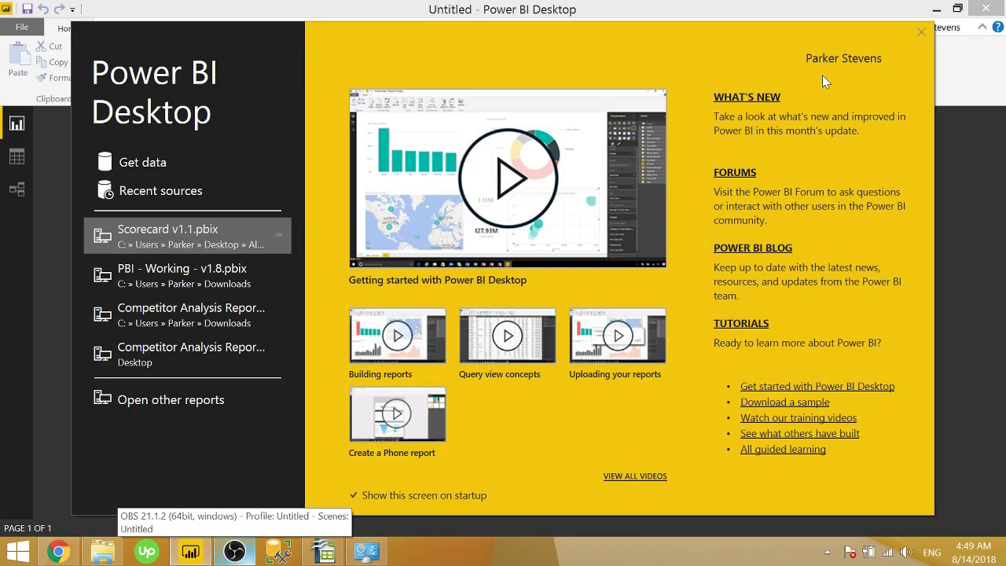
{"action": "left_click", "coordinate": [922, 31]}
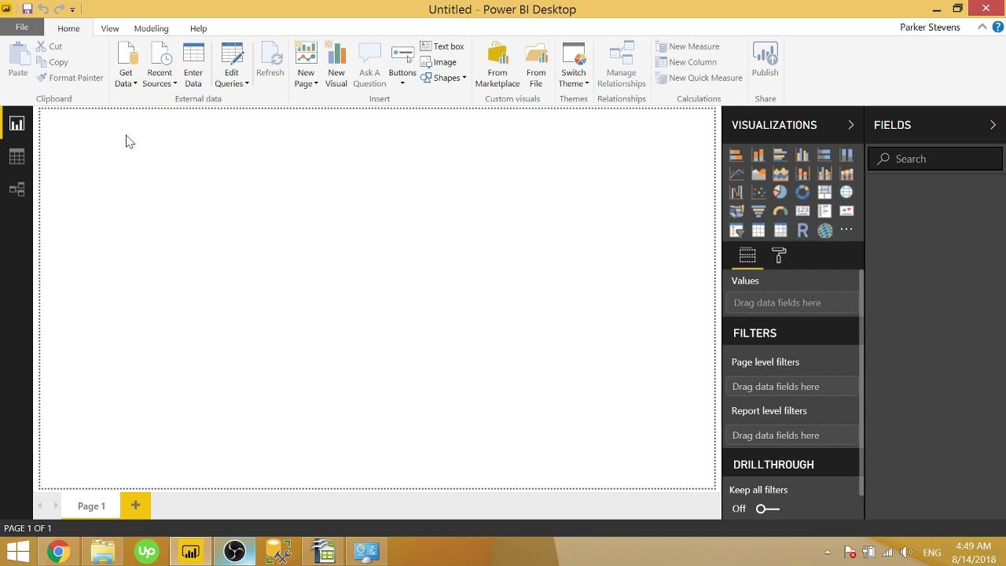
{"action": "left_click", "coordinate": [22, 27]}
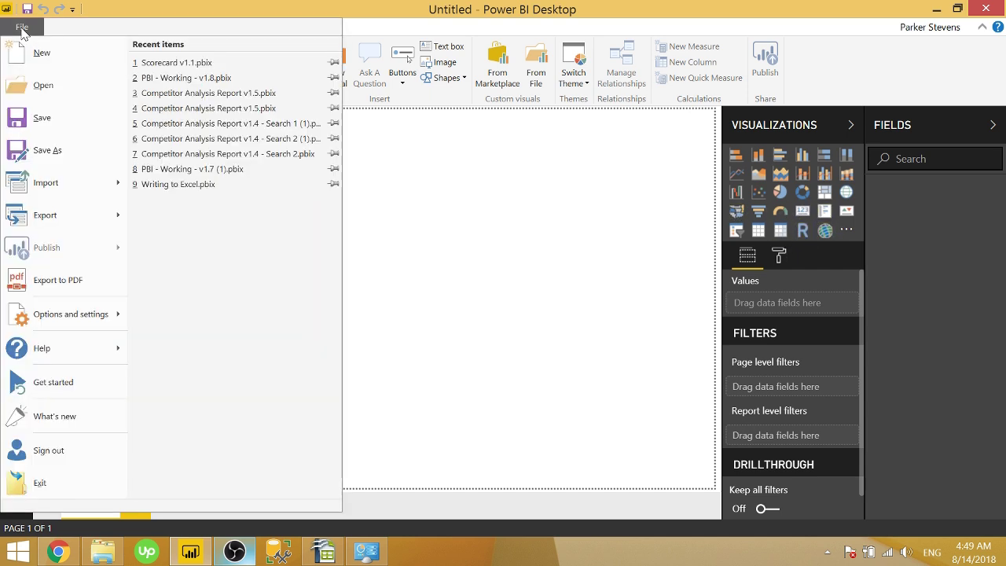
{"action": "left_click", "coordinate": [59, 315]}
{"action": "left_click", "coordinate": [157, 131]}
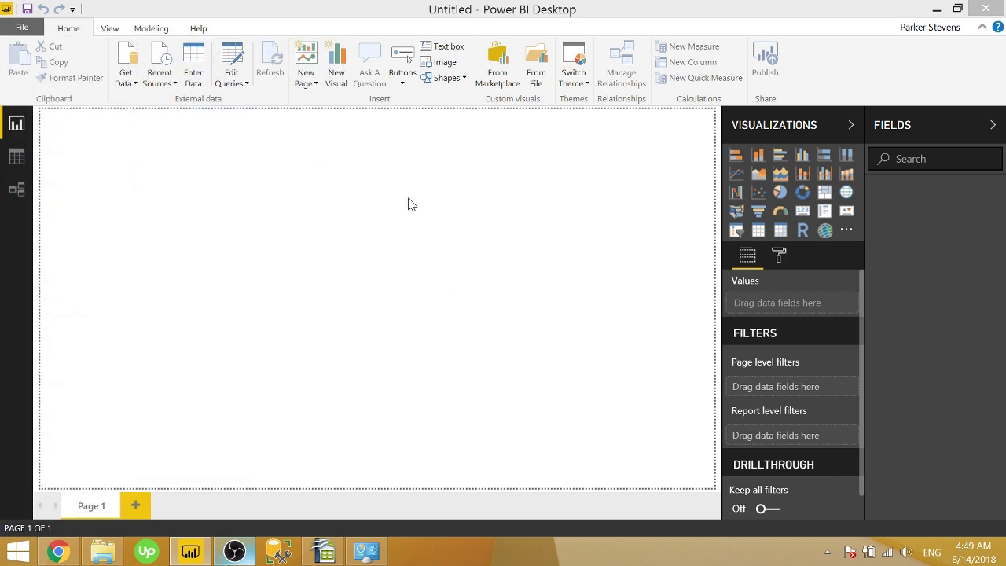
{"action": "left_click", "coordinate": [344, 278]}
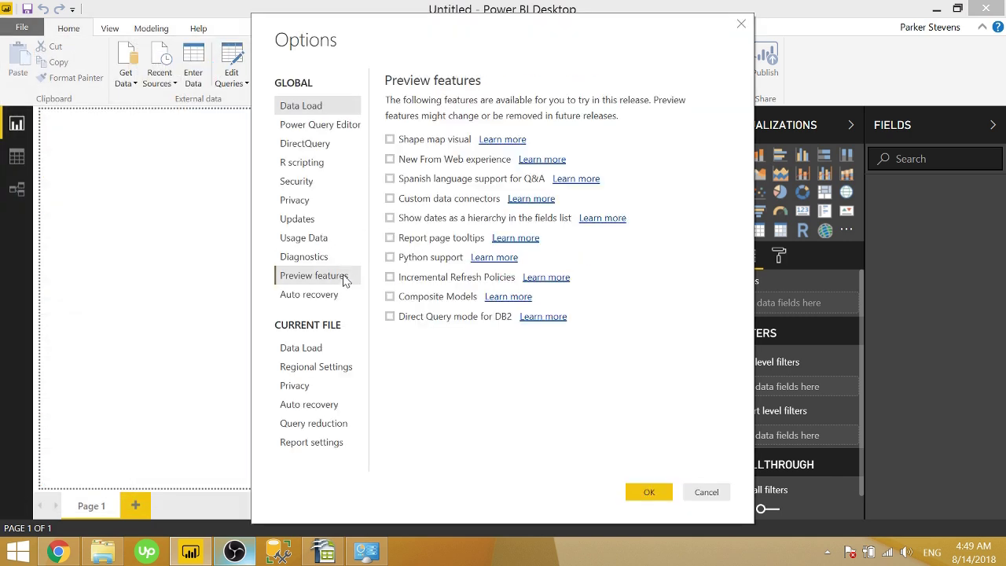
{"action": "left_click", "coordinate": [390, 258]}
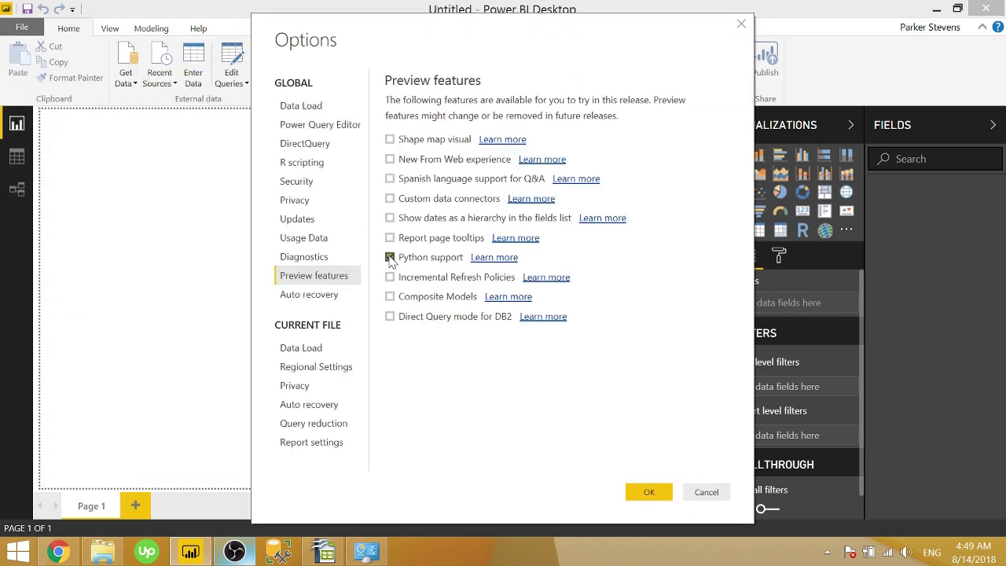
{"action": "left_click", "coordinate": [648, 491]}
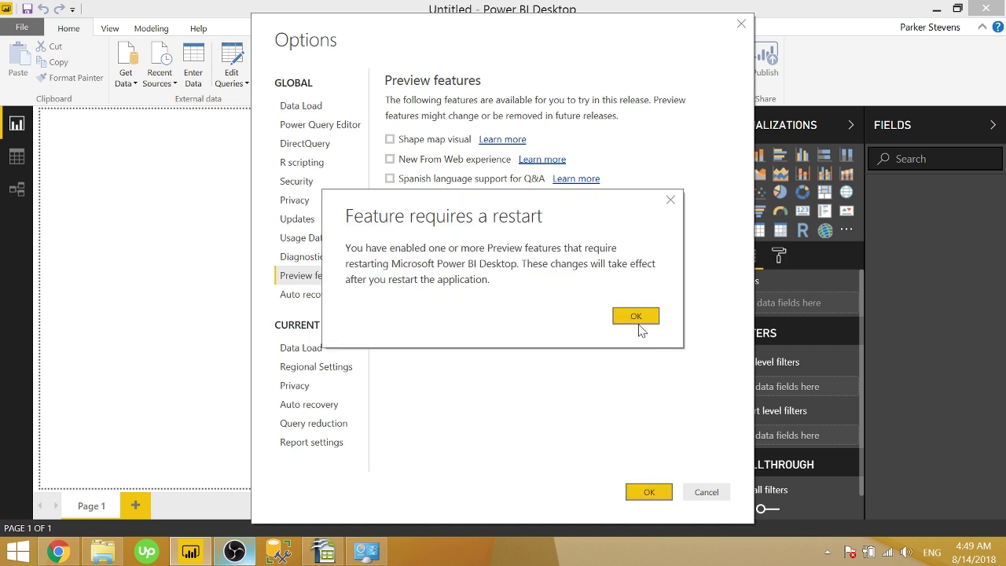
{"action": "left_click", "coordinate": [636, 316]}
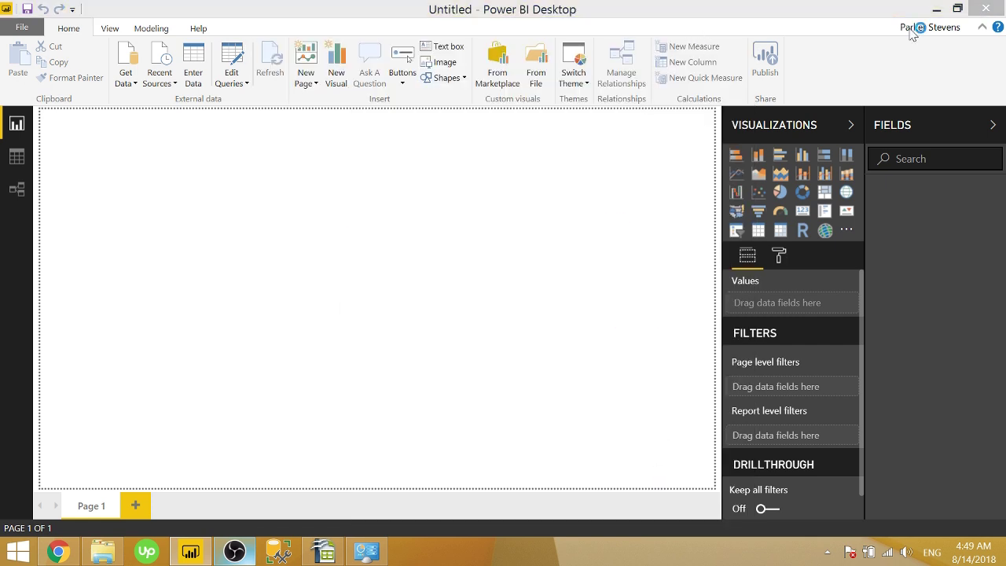
- Close Power BI Desktop without saving and relaunch it
{"action": "key", "text": "alt+F4"}
{"action": "left_click", "coordinate": [553, 299]}
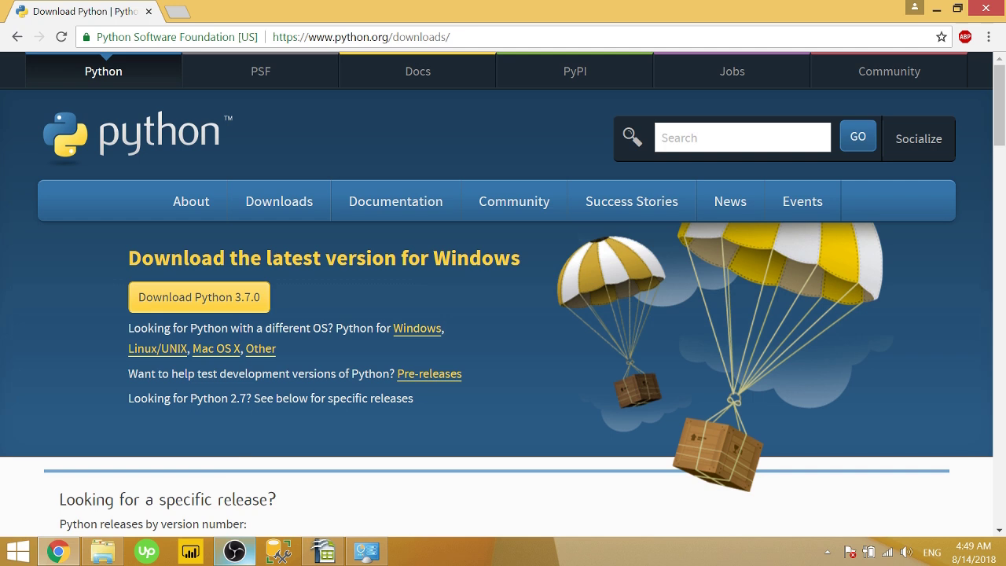
{"action": "left_click", "coordinate": [188, 550]}
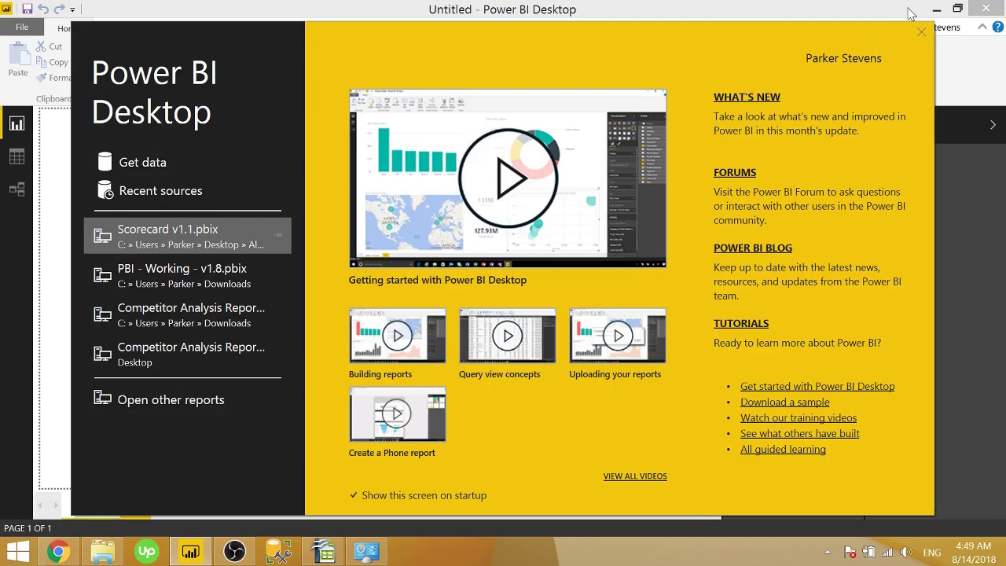
- Import Wine Missing Data.csv from Downloads as a Text/CSV source and load it
{"action": "left_click", "coordinate": [928, 38]}
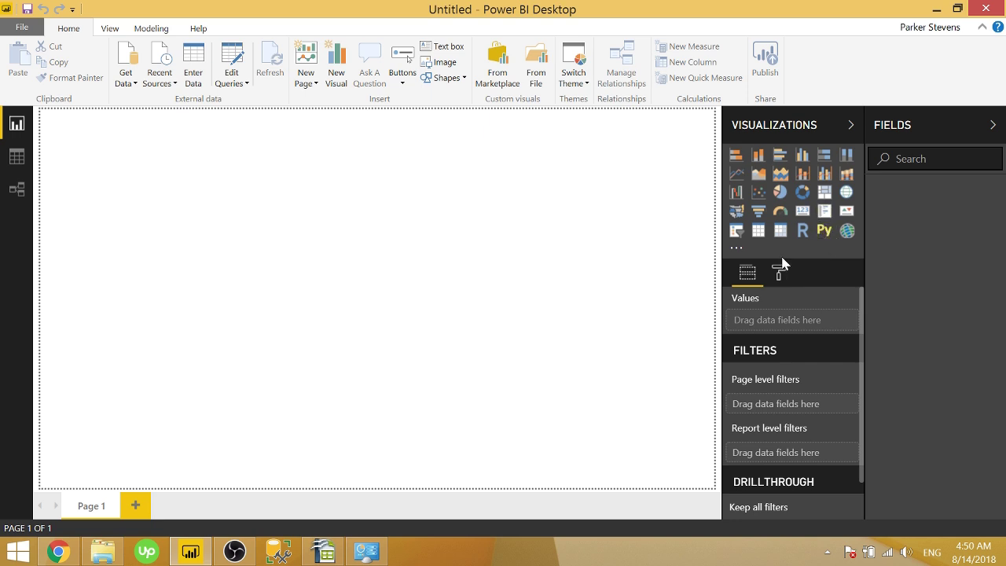
{"action": "left_click", "coordinate": [122, 81]}
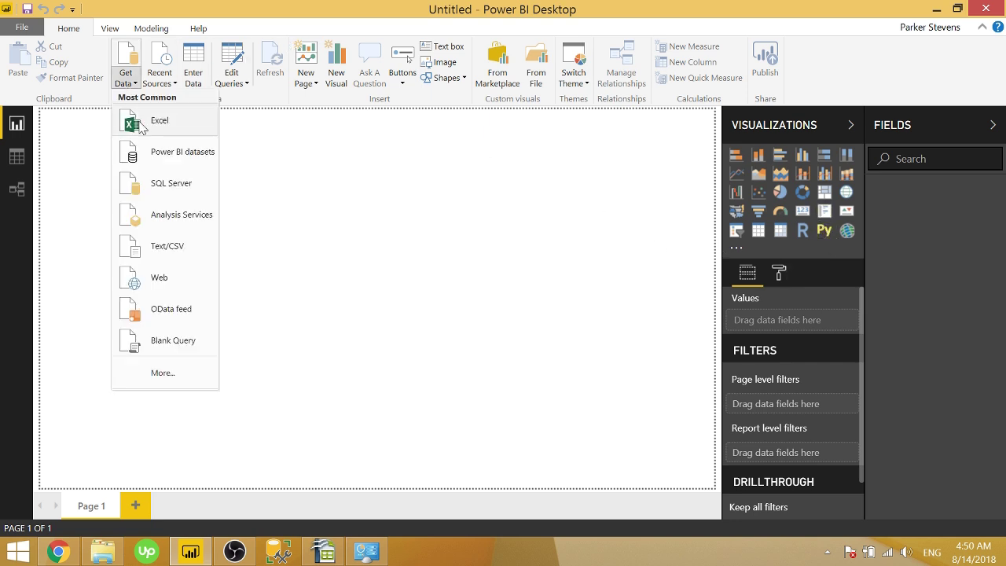
{"action": "left_click", "coordinate": [155, 250]}
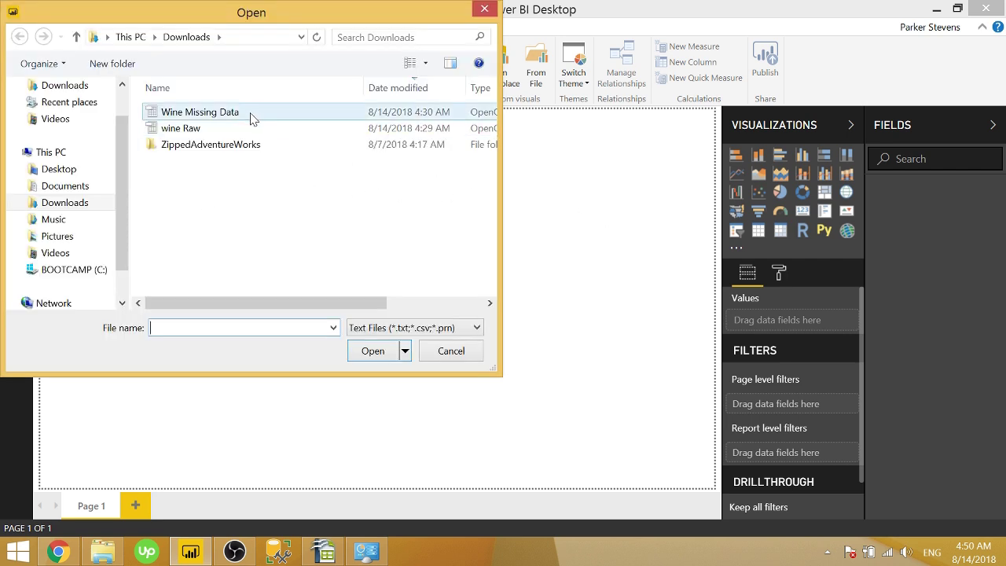
{"action": "left_click", "coordinate": [248, 115]}
{"action": "left_click", "coordinate": [373, 352]}
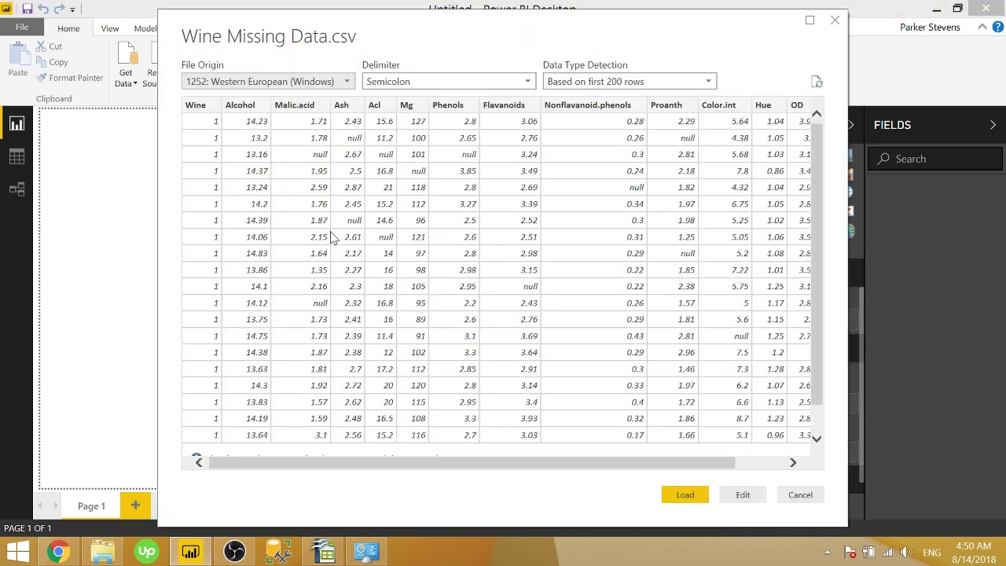
{"action": "left_click", "coordinate": [682, 495]}
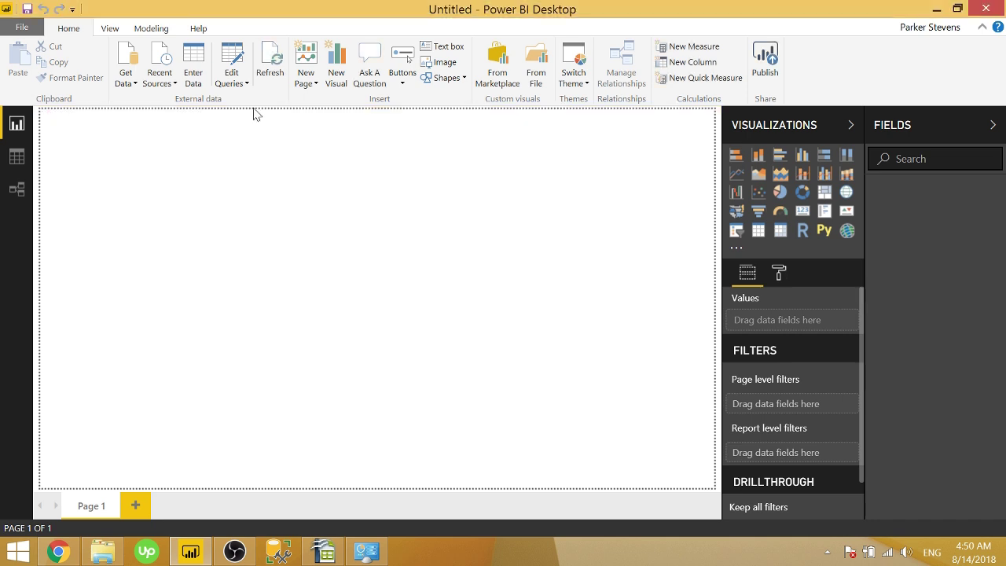
- In Power Query Editor, add a Run Python script step using the default script
{"action": "left_click", "coordinate": [236, 54]}
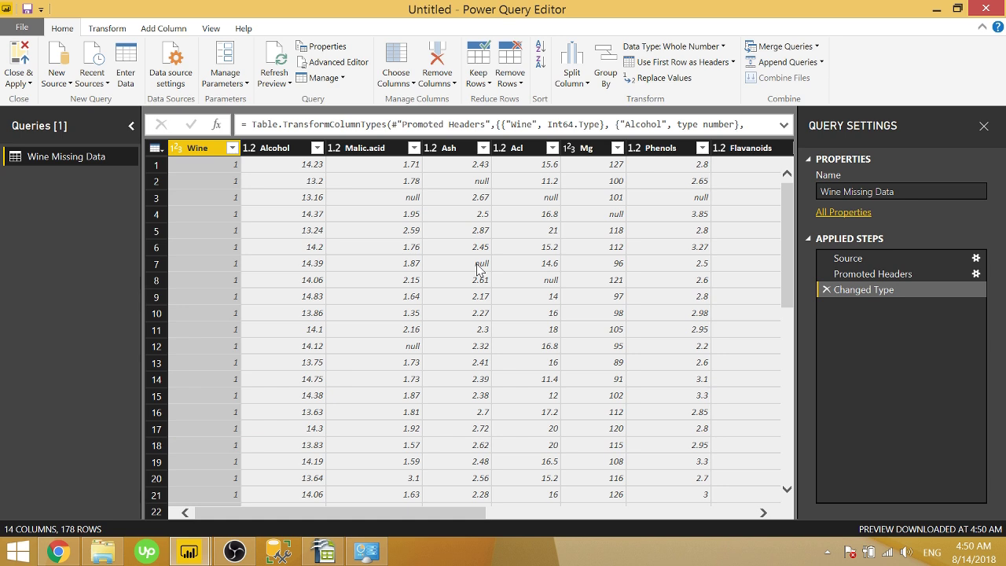
{"action": "left_click", "coordinate": [105, 29]}
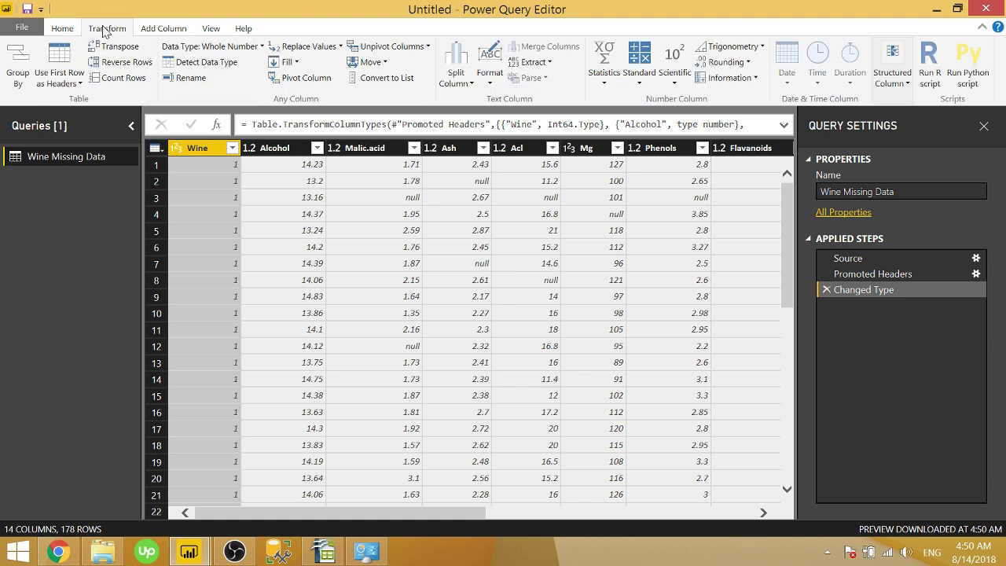
{"action": "left_click", "coordinate": [972, 63]}
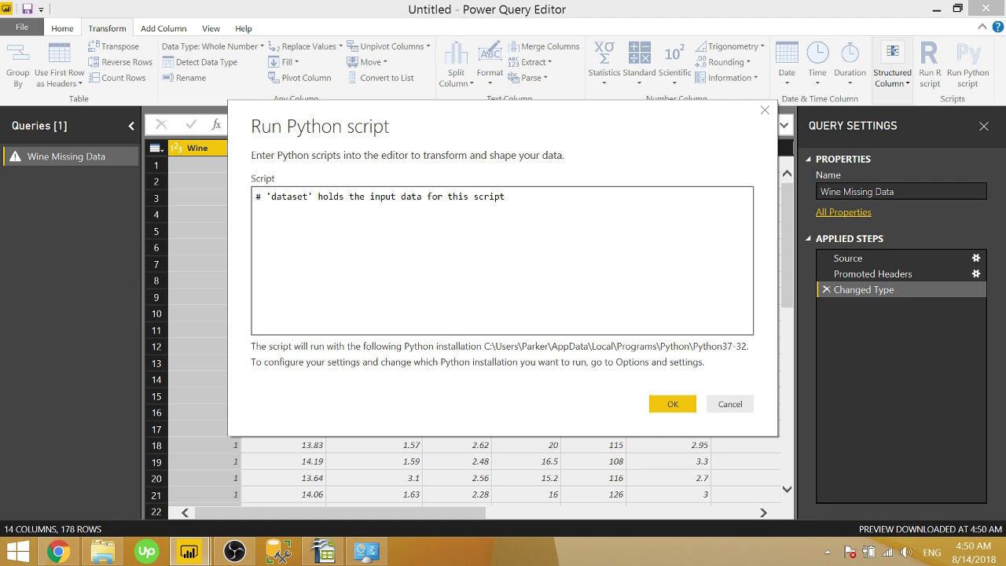
{"action": "left_click", "coordinate": [672, 404]}
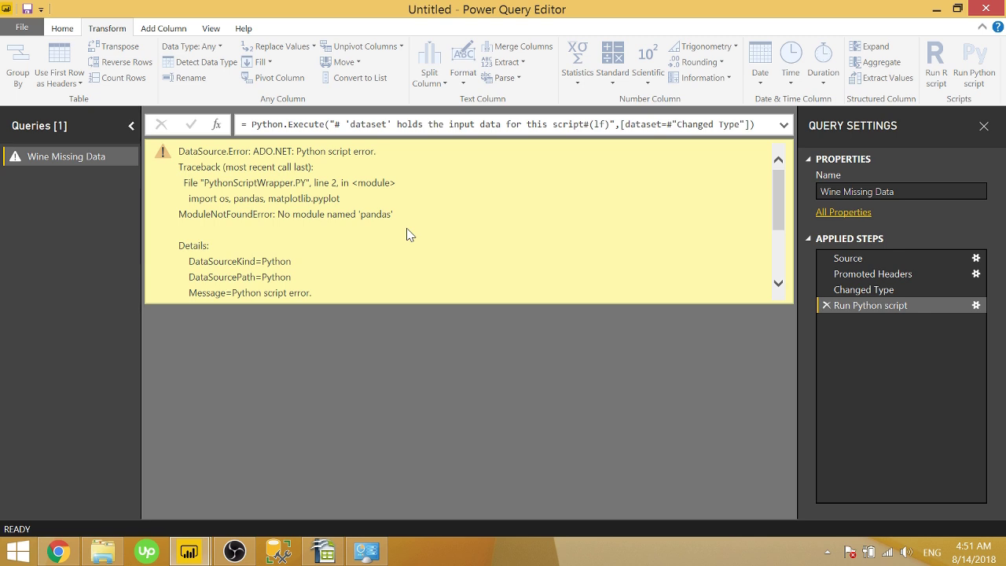
- Install pandas from Command Prompt with 'py -m pip install pandas'
{"action": "left_click", "coordinate": [22, 549]}
{"action": "type", "text": "com"}
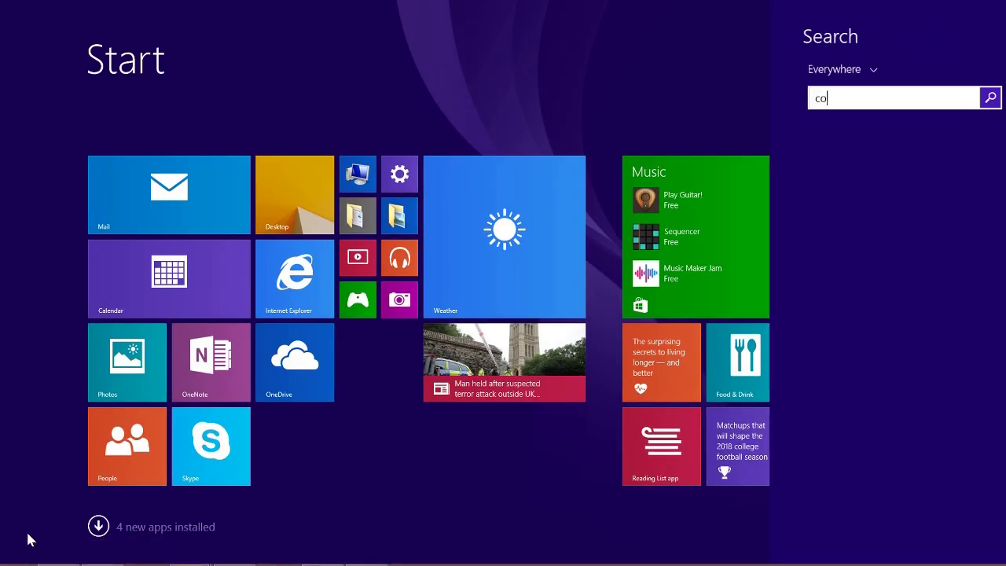
{"action": "key", "text": "Return"}
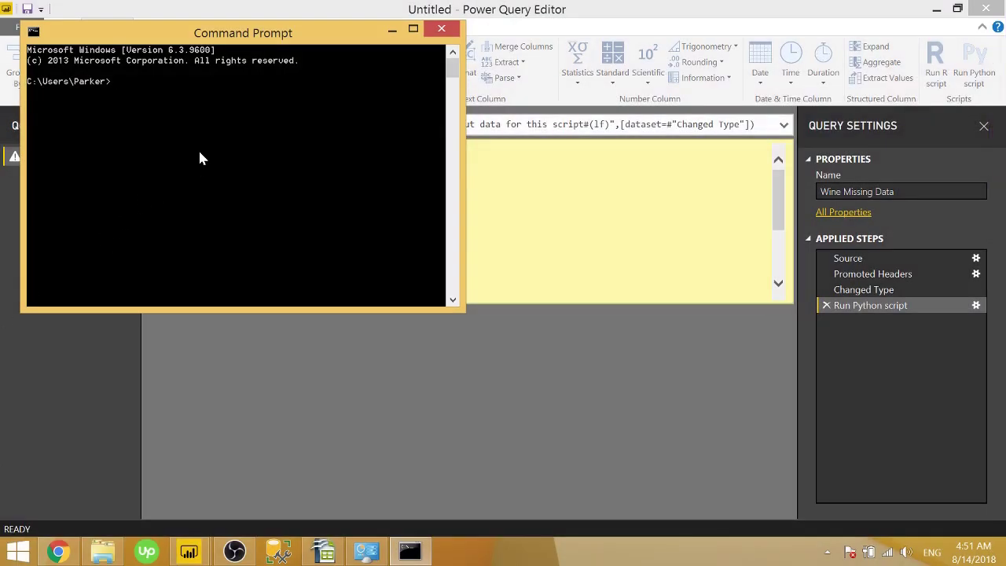
{"action": "type", "text": "py -m pip install pandas"}
{"action": "key", "text": "Return"}
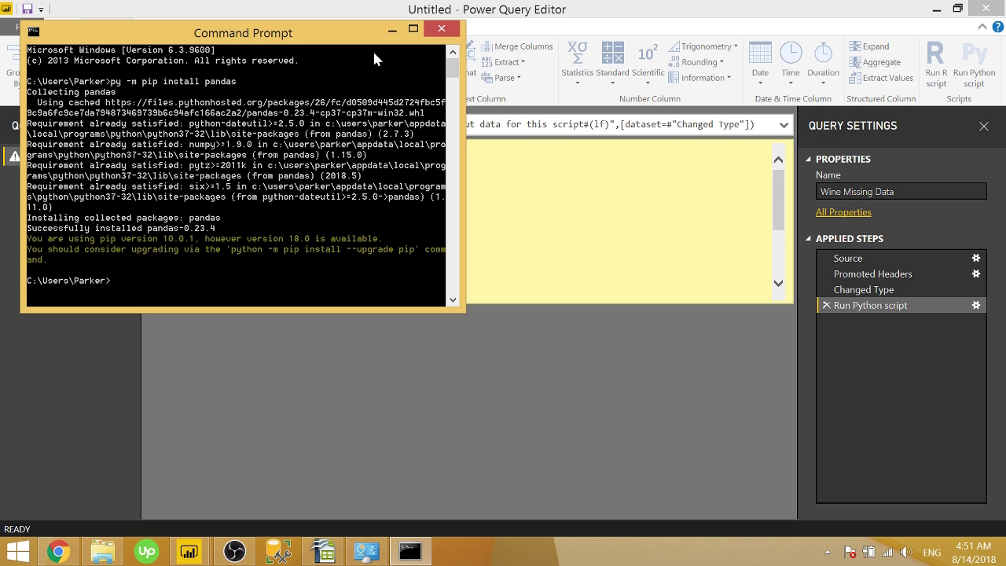
- Rerun the Python script step and refresh the preview so it returns the dataset Table
{"action": "left_click", "coordinate": [392, 30]}
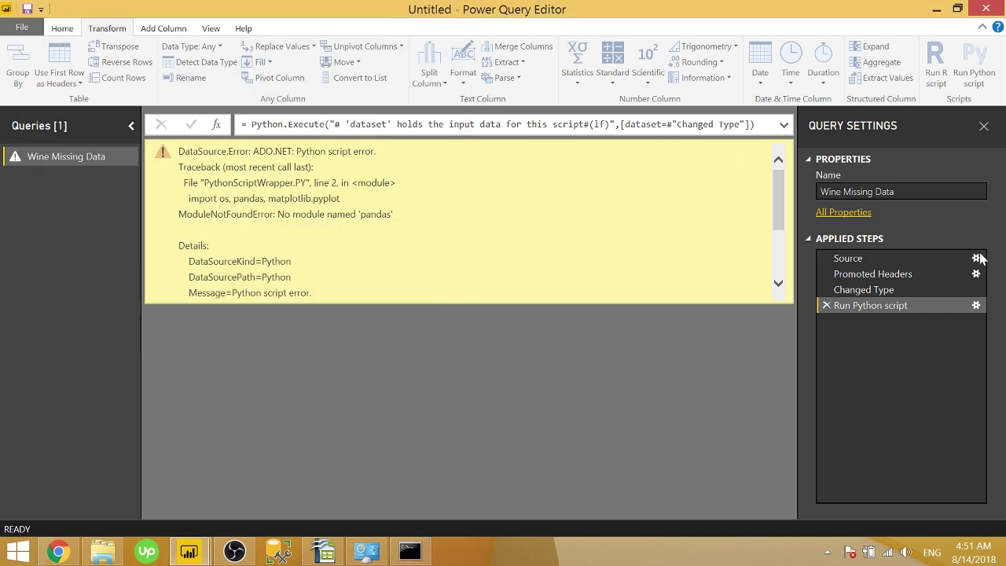
{"action": "double_click", "coordinate": [878, 312]}
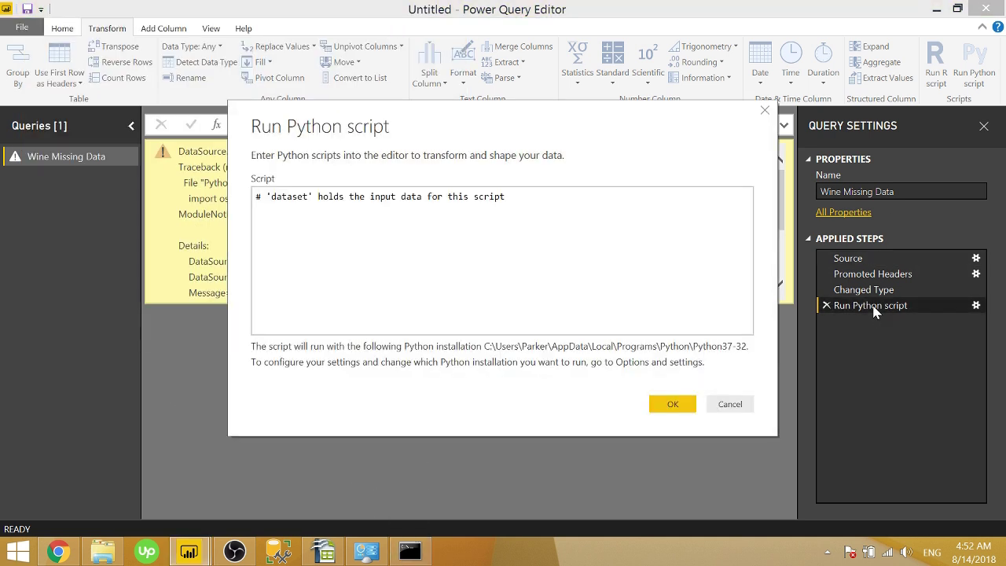
{"action": "left_click", "coordinate": [665, 404]}
{"action": "left_click", "coordinate": [67, 28]}
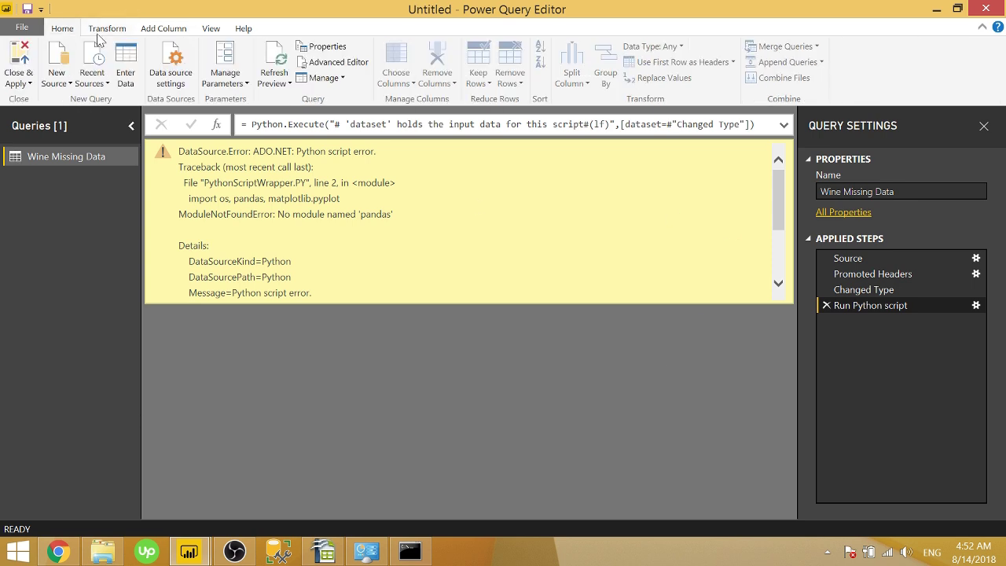
{"action": "left_click", "coordinate": [275, 59]}
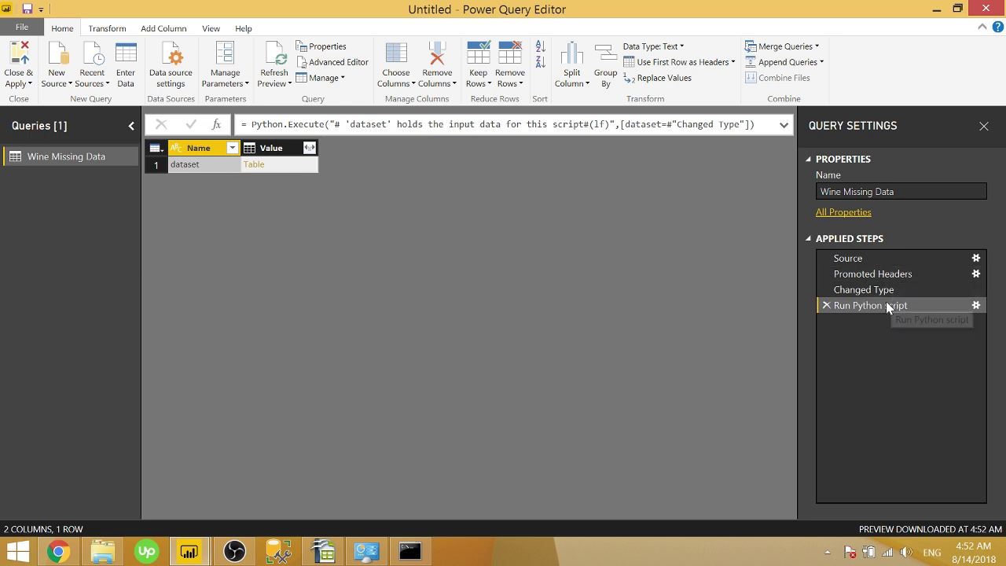
- Add the line final = dataset.loc[:,'Alcohol'] to the Python script and run it
{"action": "left_click", "coordinate": [977, 305]}
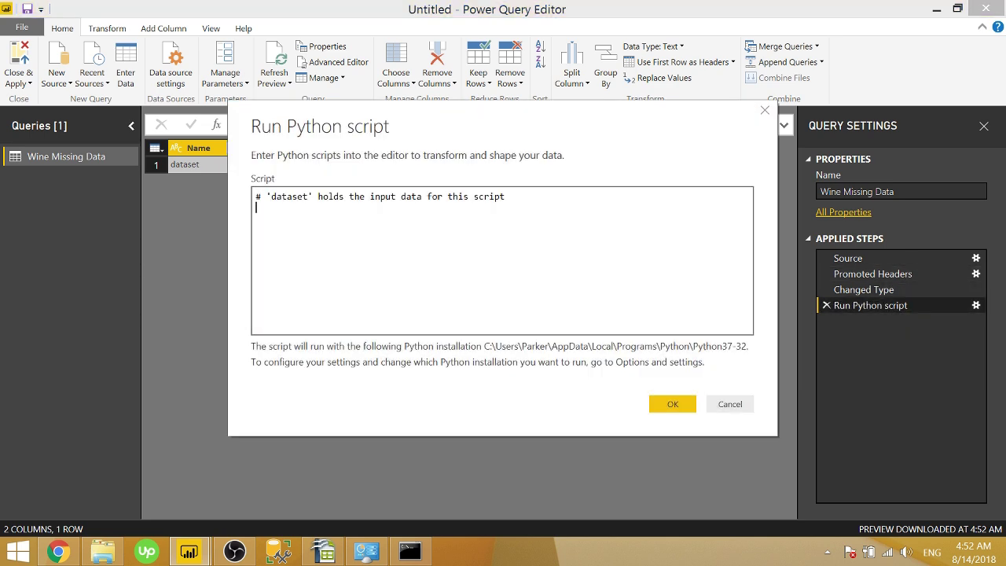
{"action": "key", "text": "Return"}
{"action": "type", "text": "final = dataset.loc[:,'Alcohol']"}
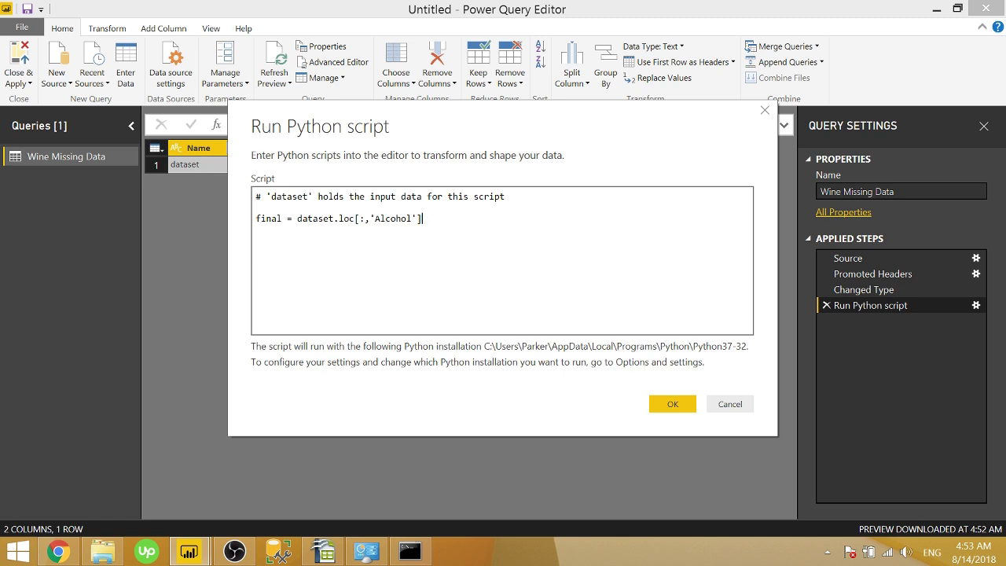
{"action": "left_click", "coordinate": [673, 404]}
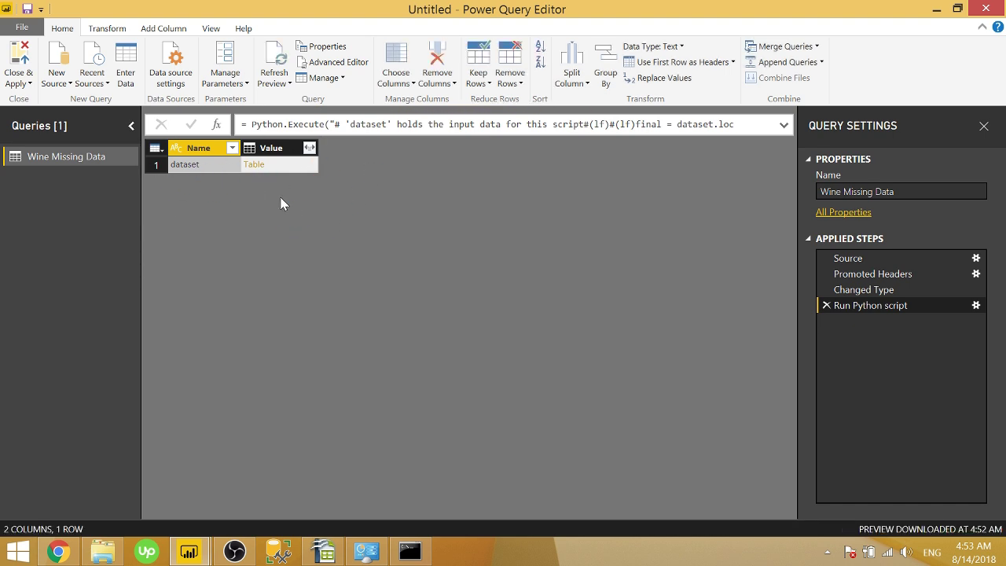
- Add 'import pandas as pd' and wrap the Alcohol selection in pd.DataFrame()
{"action": "double_click", "coordinate": [833, 307]}
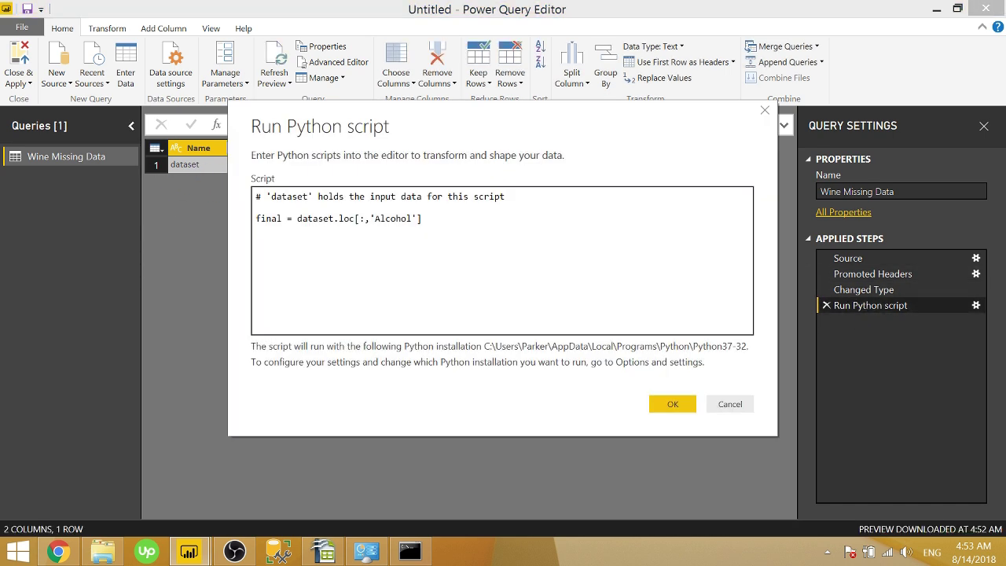
{"action": "left_click", "coordinate": [298, 218]}
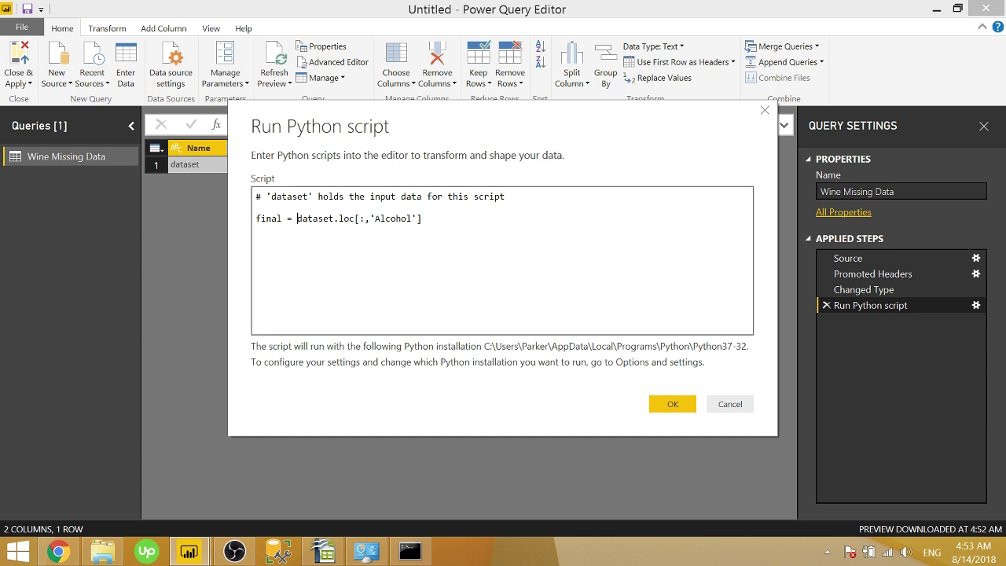
{"action": "left_click", "coordinate": [504, 197]}
{"action": "key", "text": "Return"}
{"action": "key", "text": "Return"}
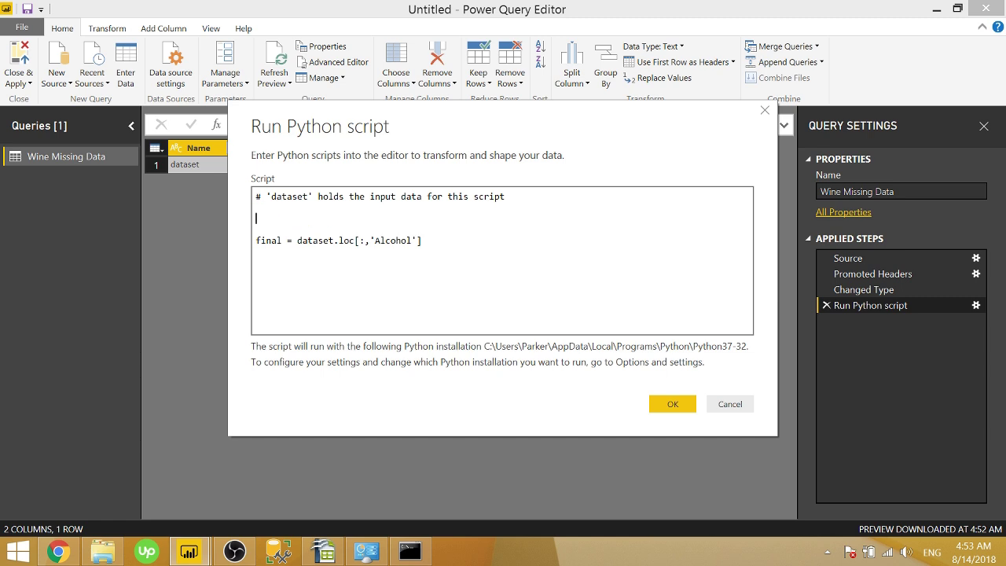
{"action": "type", "text": "import panda"}
{"action": "type", "text": "s "}
{"action": "type", "text": "as"}
{"action": "type", "text": " pd  final = "}
{"action": "type", "text": "pd.Data"}
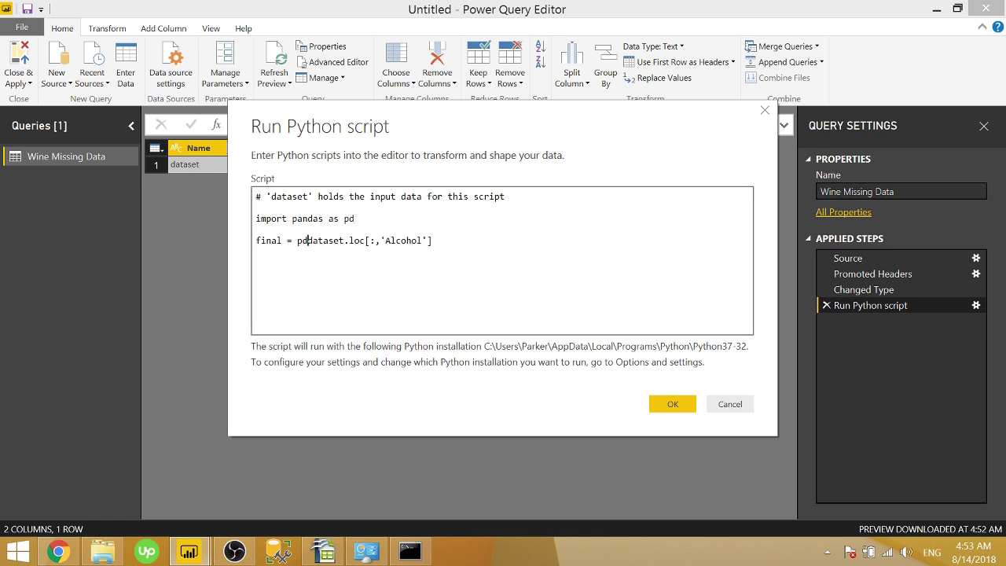
{"action": "type", "text": "Frame("}
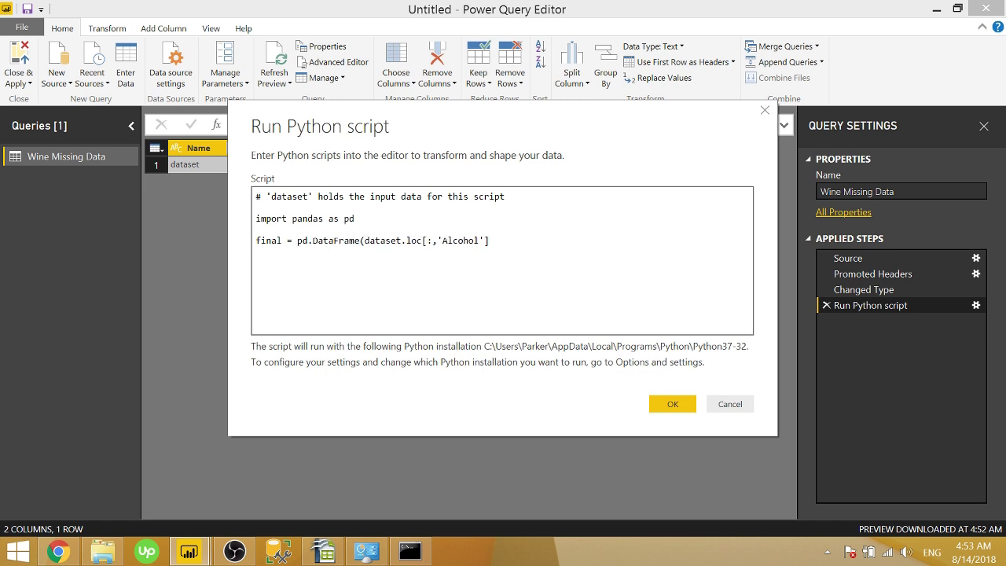
{"action": "left_click", "coordinate": [490, 241]}
{"action": "type", "text": ")"}
- Run the edited script and drill into the final Table to get the 178-row Alcohol column
{"action": "left_click", "coordinate": [672, 405]}
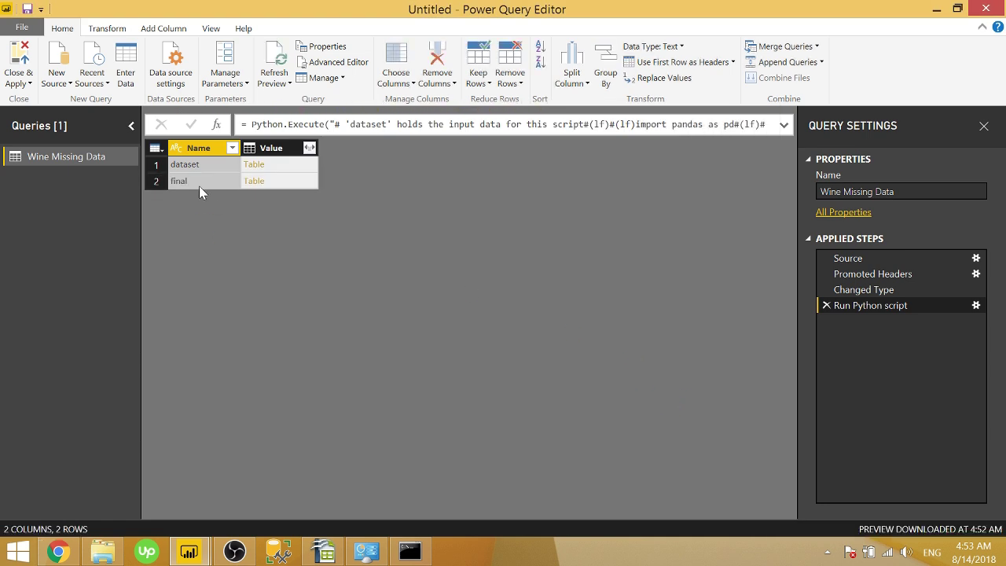
{"action": "left_click", "coordinate": [254, 184]}
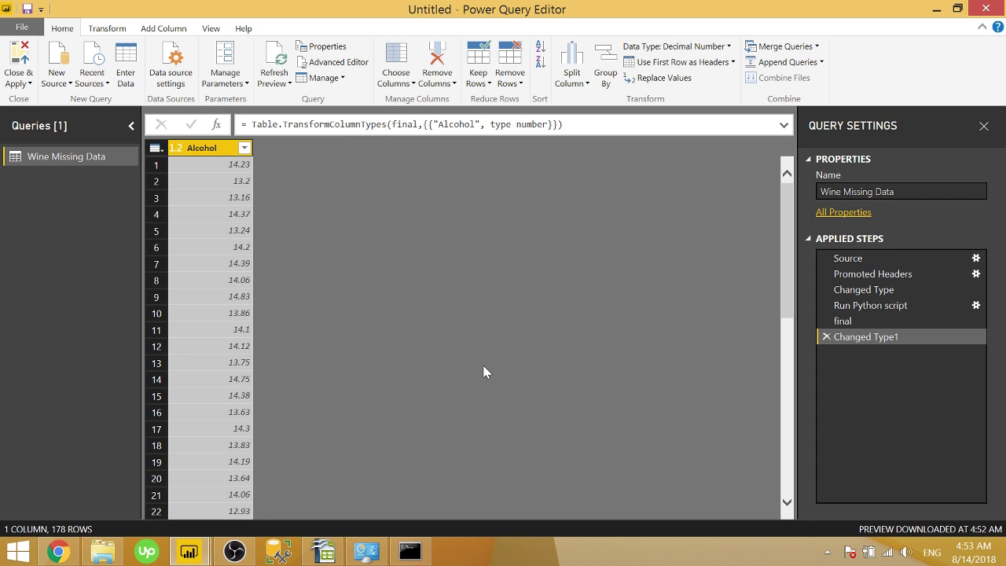
{"action": "left_click", "coordinate": [849, 323]}
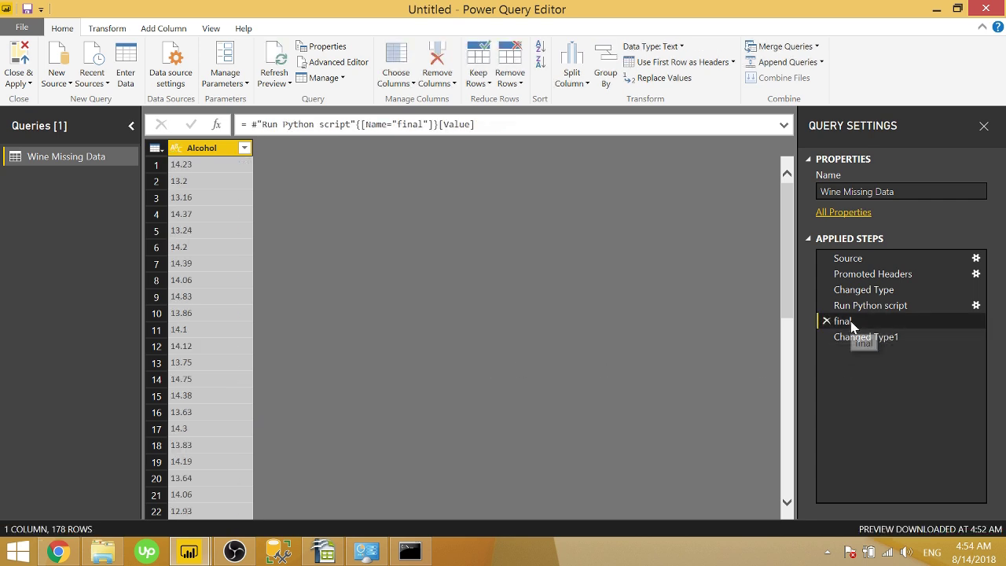
- Change the script to dataset.loc[5:10,'Alcohol'] and view the six resulting Alcohol values
{"action": "double_click", "coordinate": [845, 306]}
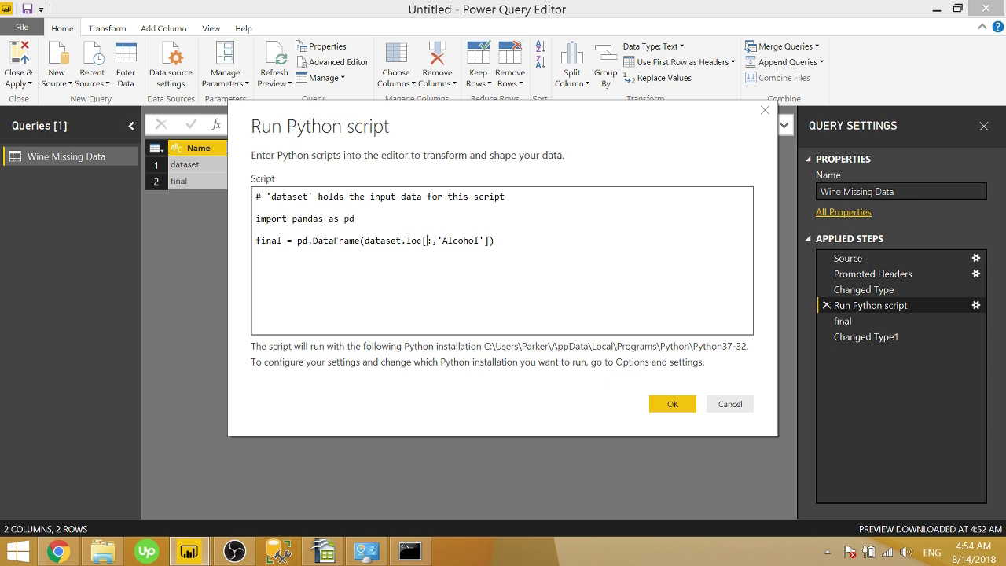
{"action": "type", "text": "5:10"}
{"action": "left_click", "coordinate": [672, 404]}
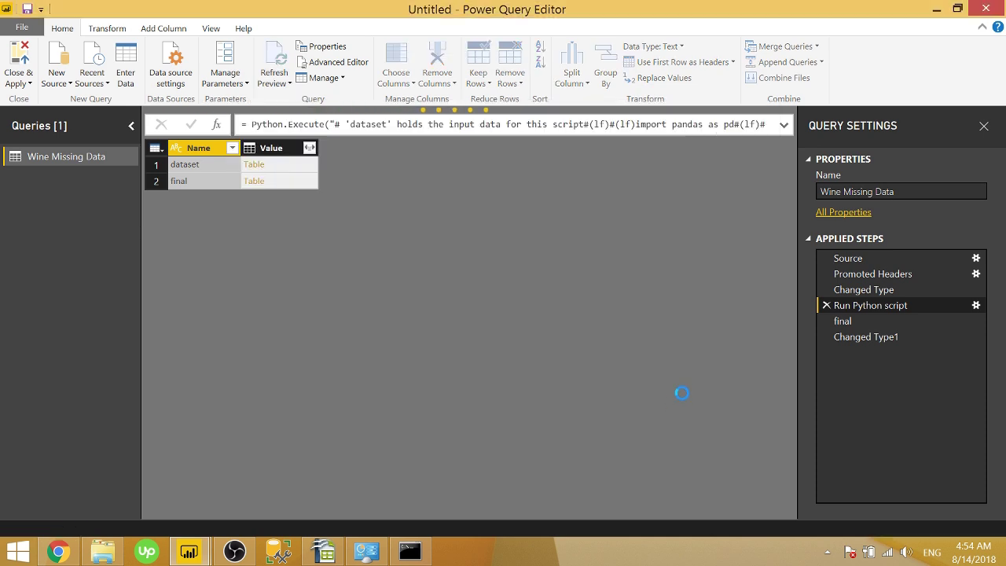
{"action": "left_click", "coordinate": [860, 343]}
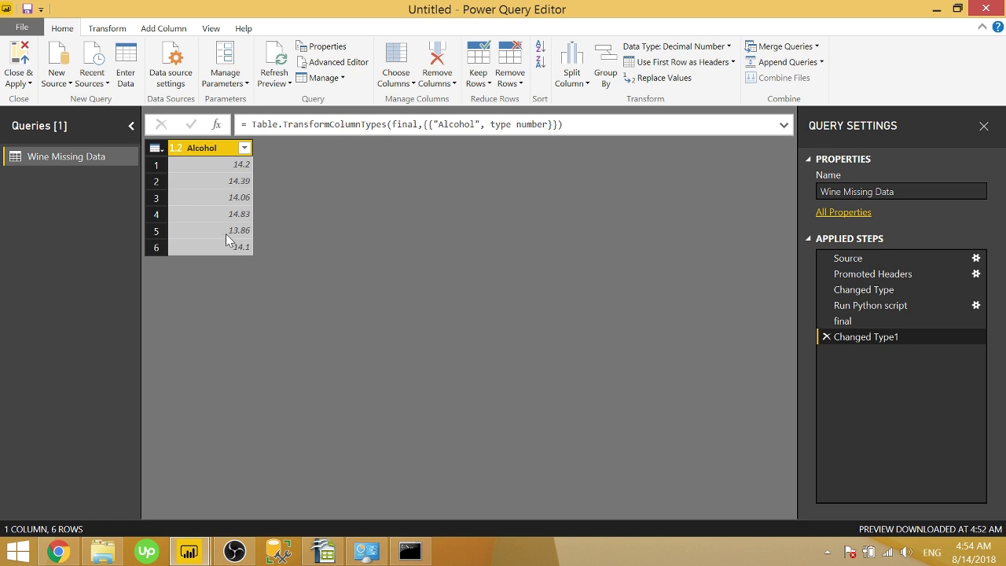
{"action": "double_click", "coordinate": [867, 309]}
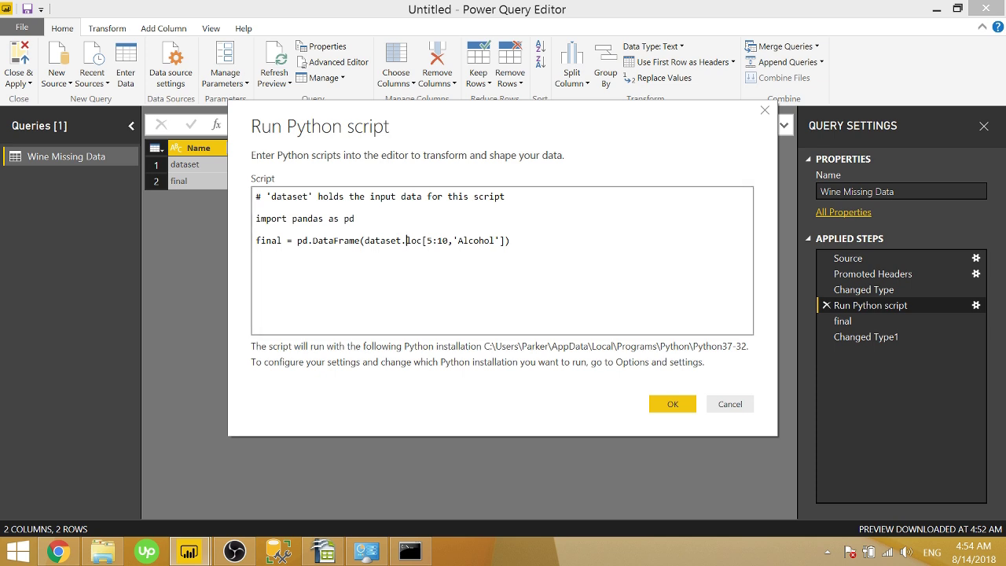
{"action": "left_click", "coordinate": [408, 241]}
{"action": "type", "text": "i"}
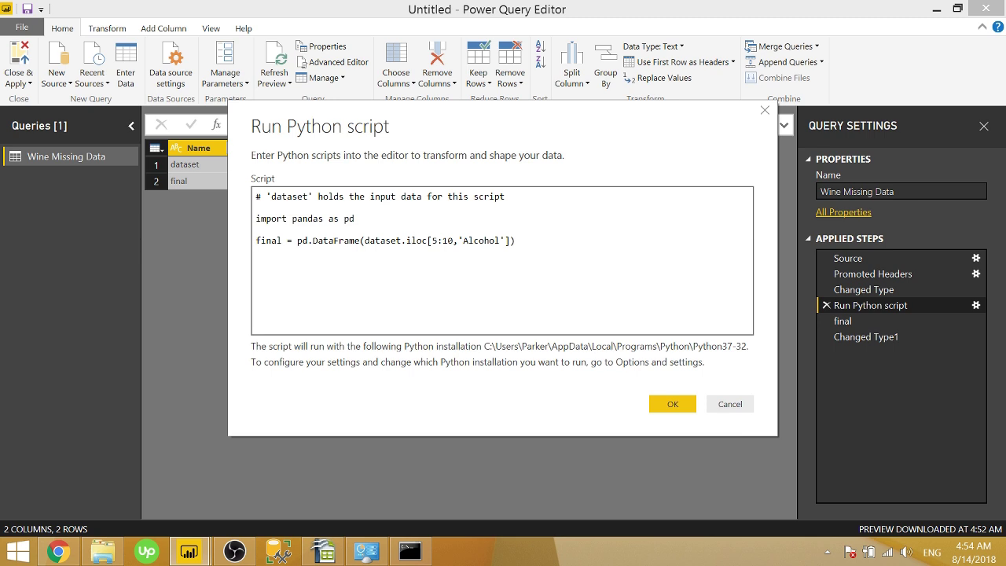
{"action": "key", "text": "BackSpace"}
- Delete the Run Python script step and every step from final onward
{"action": "left_click", "coordinate": [729, 404]}
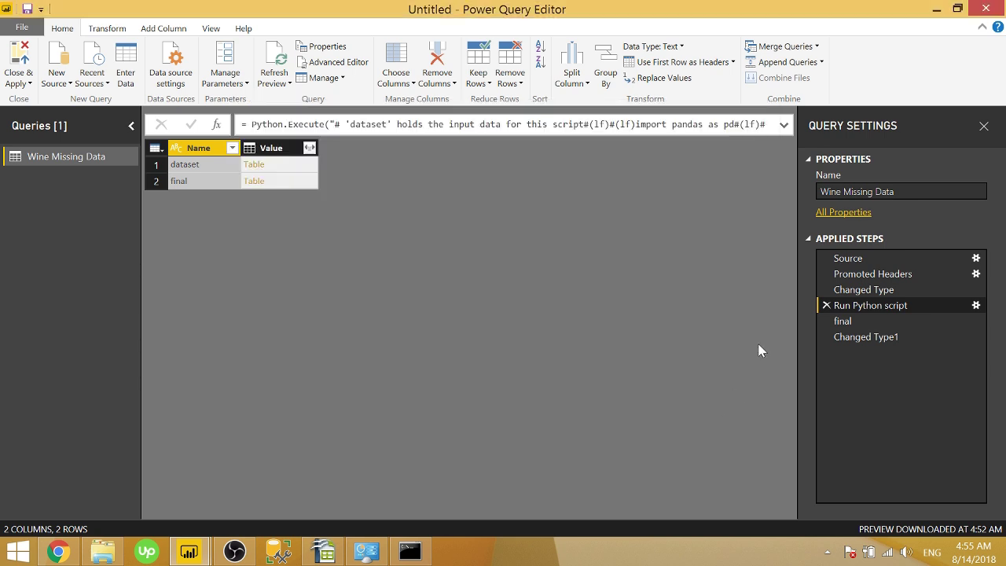
{"action": "left_click", "coordinate": [825, 305]}
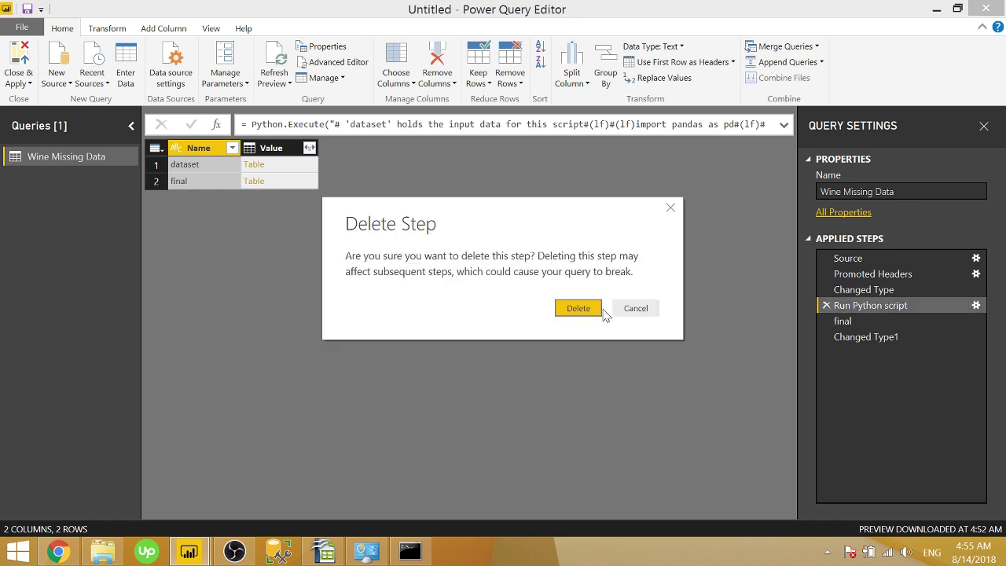
{"action": "left_click", "coordinate": [578, 307]}
{"action": "right_click", "coordinate": [851, 308]}
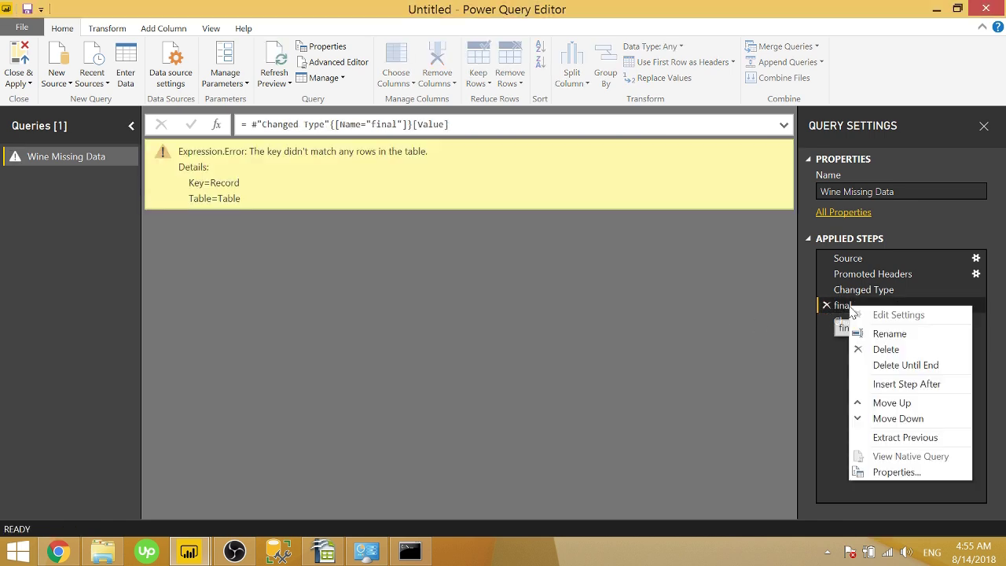
{"action": "left_click", "coordinate": [900, 364]}
{"action": "left_click", "coordinate": [587, 308]}
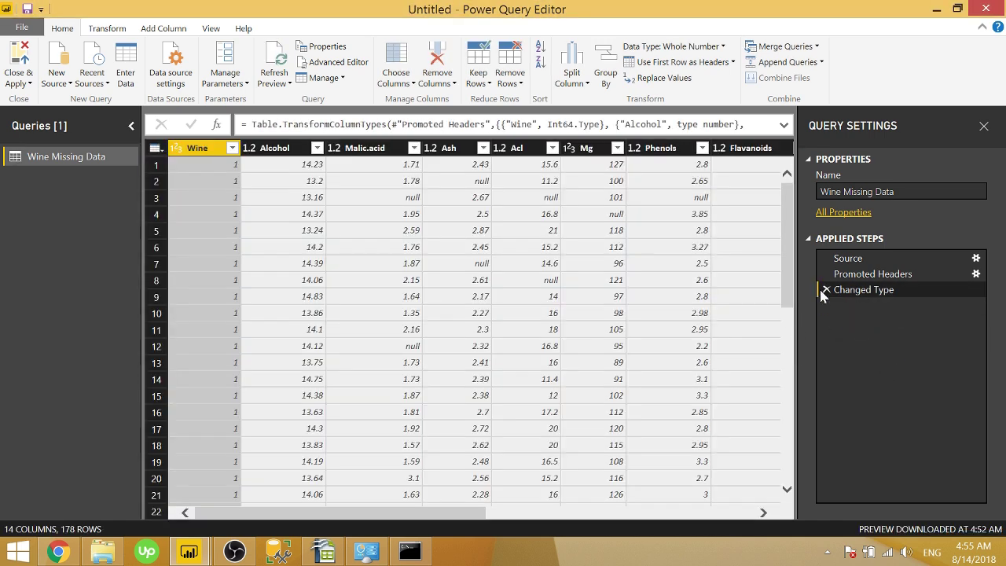
- Inspect the null values in the Malic.acid and Ash columns
{"action": "left_click", "coordinate": [407, 199]}
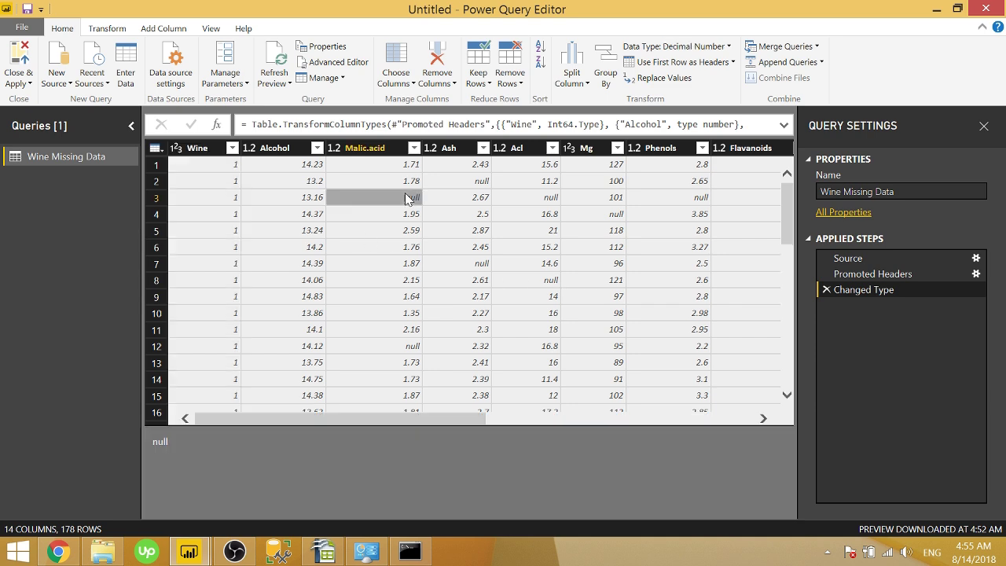
{"action": "left_click", "coordinate": [463, 203]}
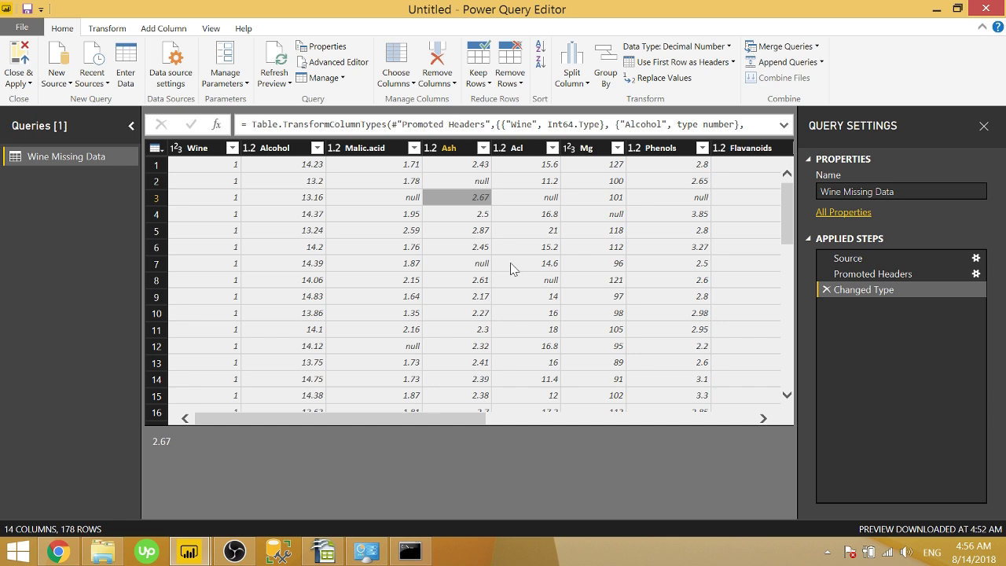
{"action": "left_click", "coordinate": [467, 180]}
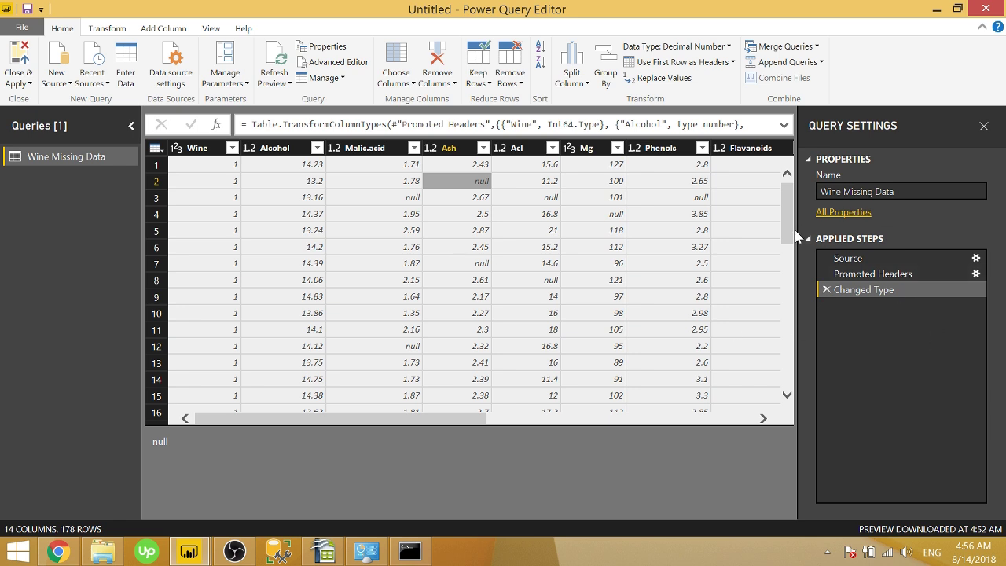
- Add a Python script step running final = dataset.fillna(dataset.mean())
{"action": "left_click", "coordinate": [107, 28]}
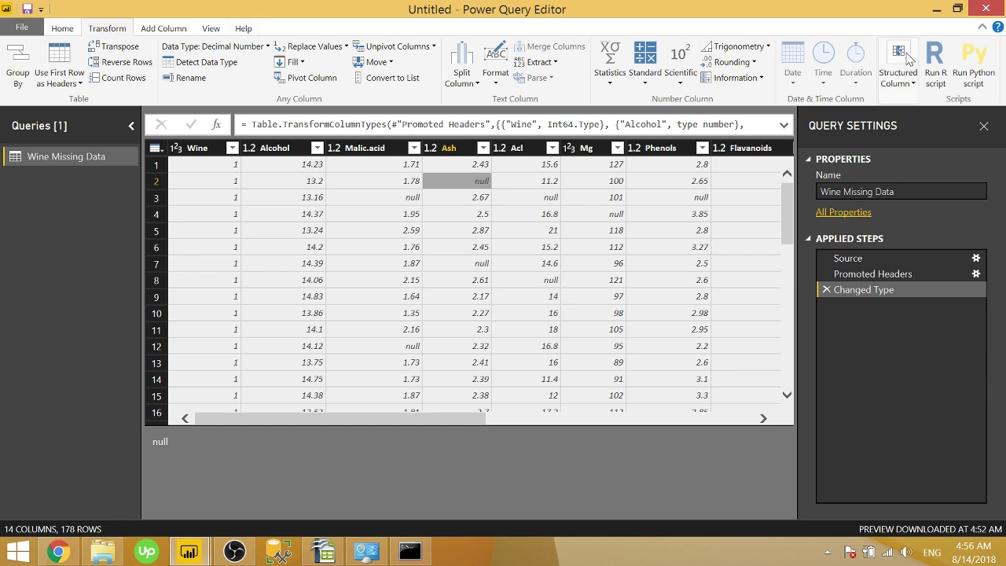
{"action": "left_click", "coordinate": [986, 73]}
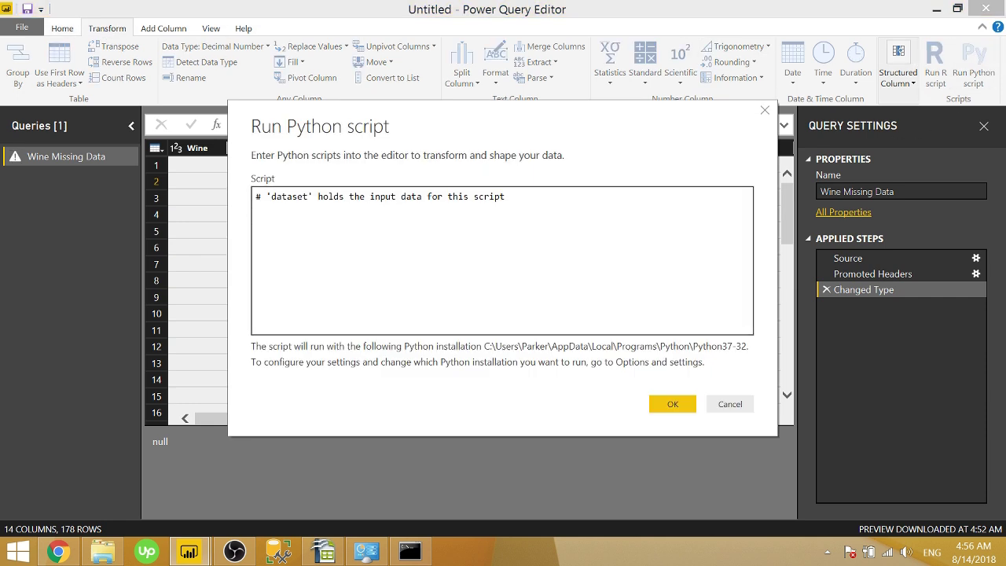
{"action": "key", "text": "Return"}
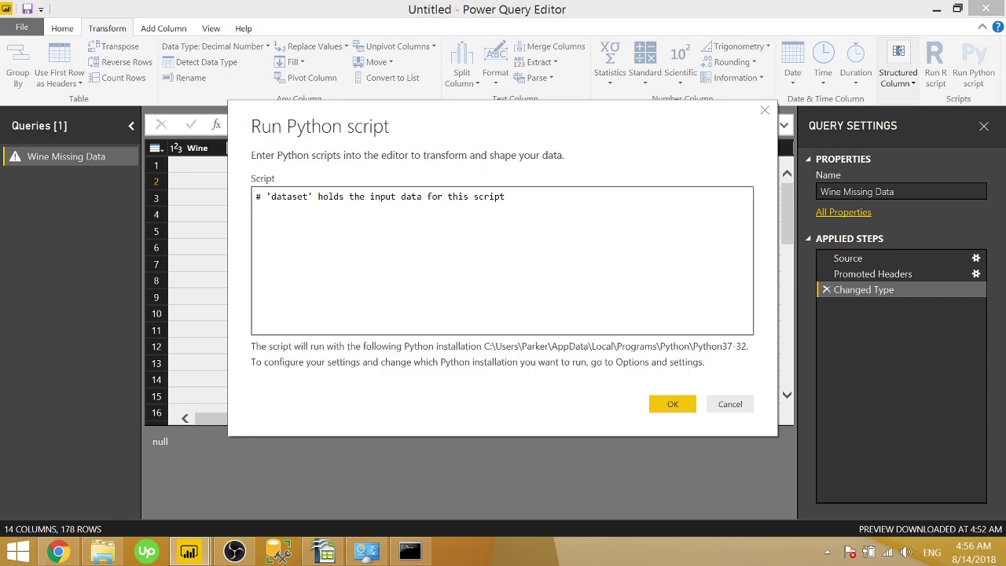
{"action": "type", "text": "final = dataset.fillna"}
{"action": "type", "text": "(dataset.mean"}
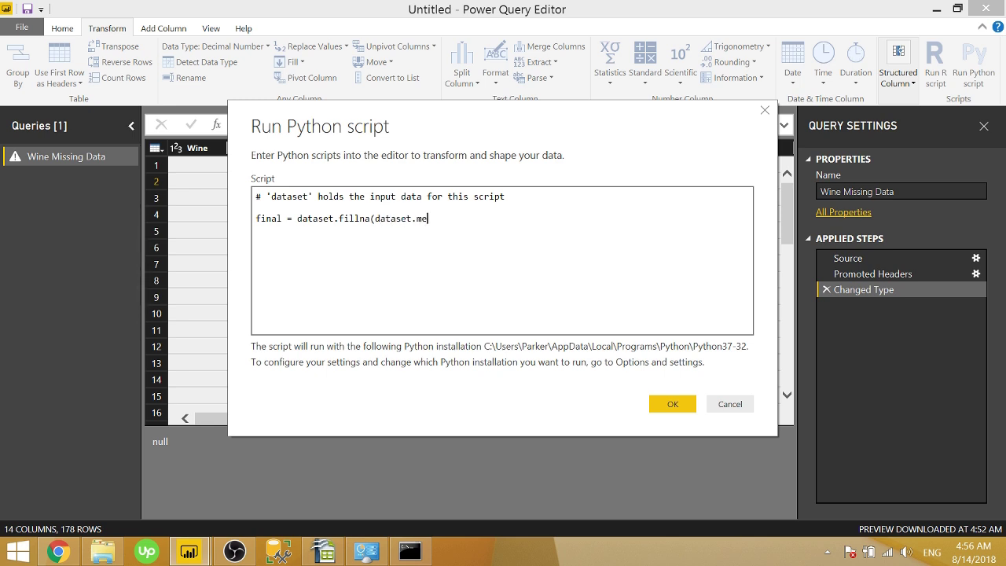
{"action": "type", "text": "())"}
{"action": "left_click", "coordinate": [682, 408]}
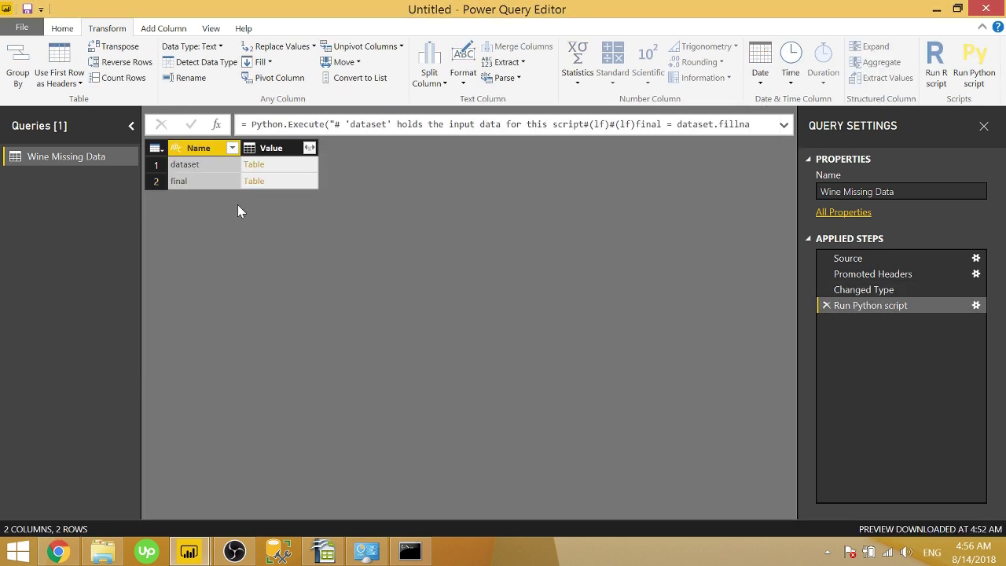
- Expand the final output Table and verify filled means, e.g. 2.341079545 in Malic.acid and 2.367329545 in Ash
{"action": "left_click", "coordinate": [252, 182]}
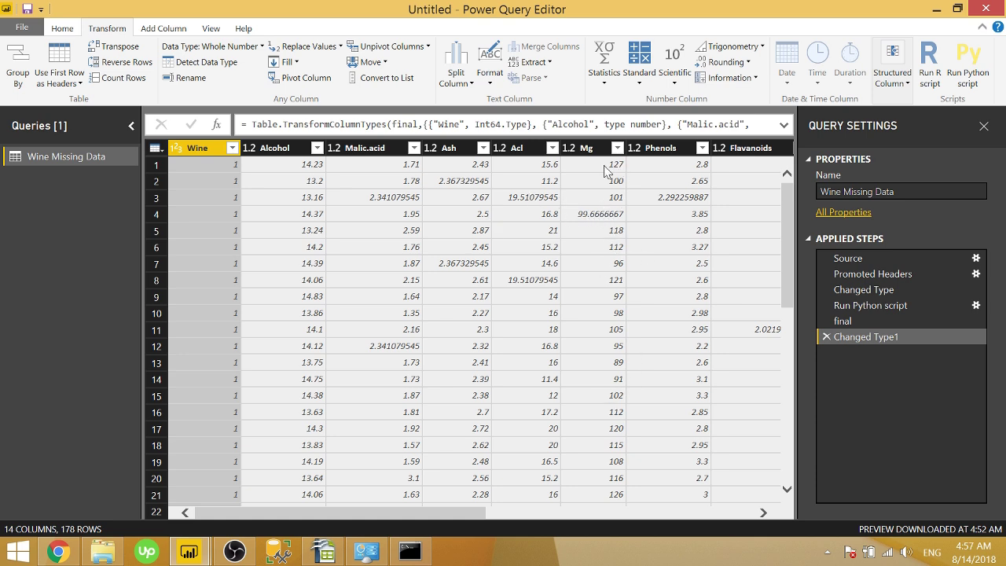
{"action": "left_click", "coordinate": [367, 198]}
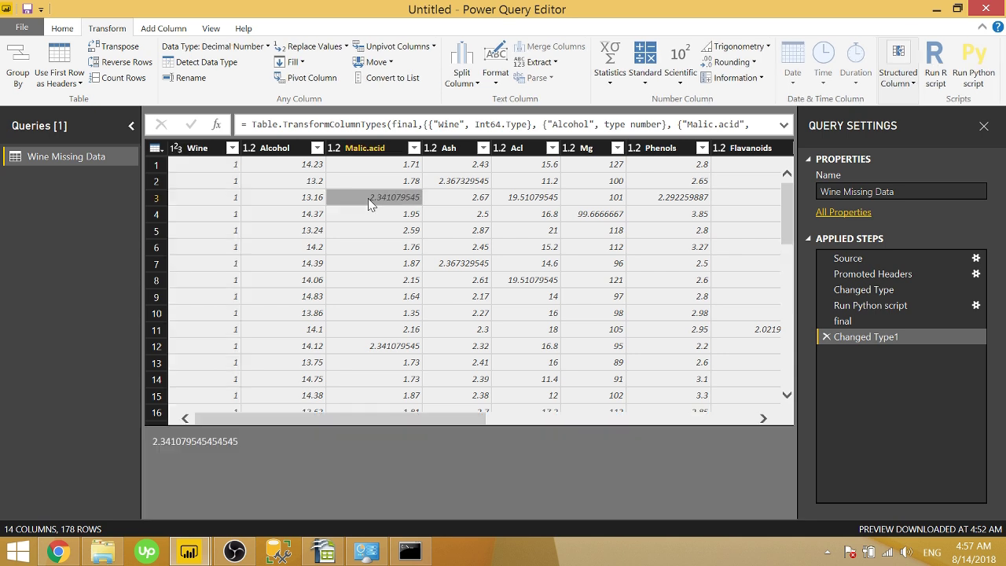
{"action": "scroll", "coordinate": [401, 334], "scroll_direction": "down", "scroll_amount": 2}
{"action": "scroll", "coordinate": [401, 333], "scroll_direction": "down", "scroll_amount": 1}
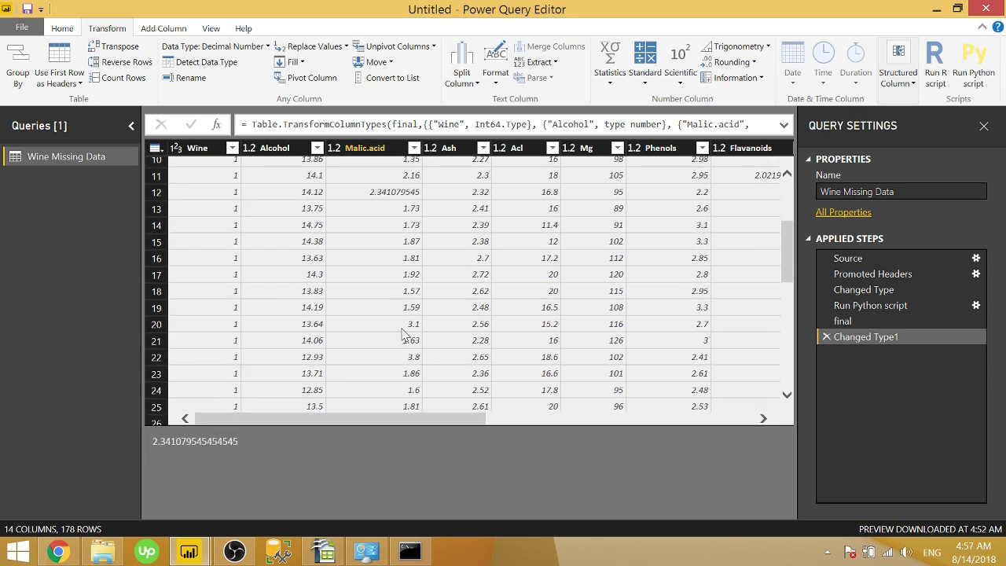
{"action": "scroll", "coordinate": [407, 315], "scroll_direction": "up", "scroll_amount": 2}
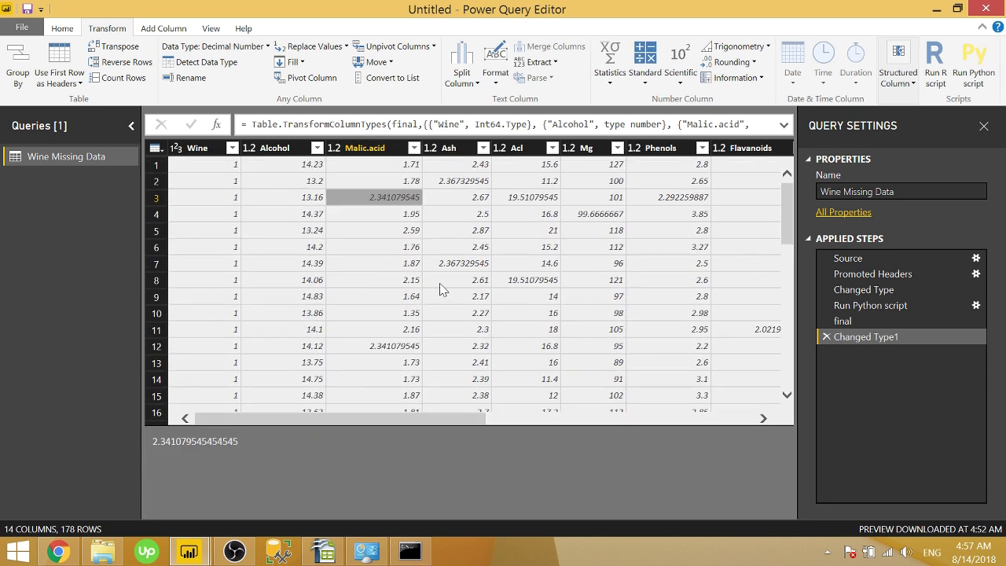